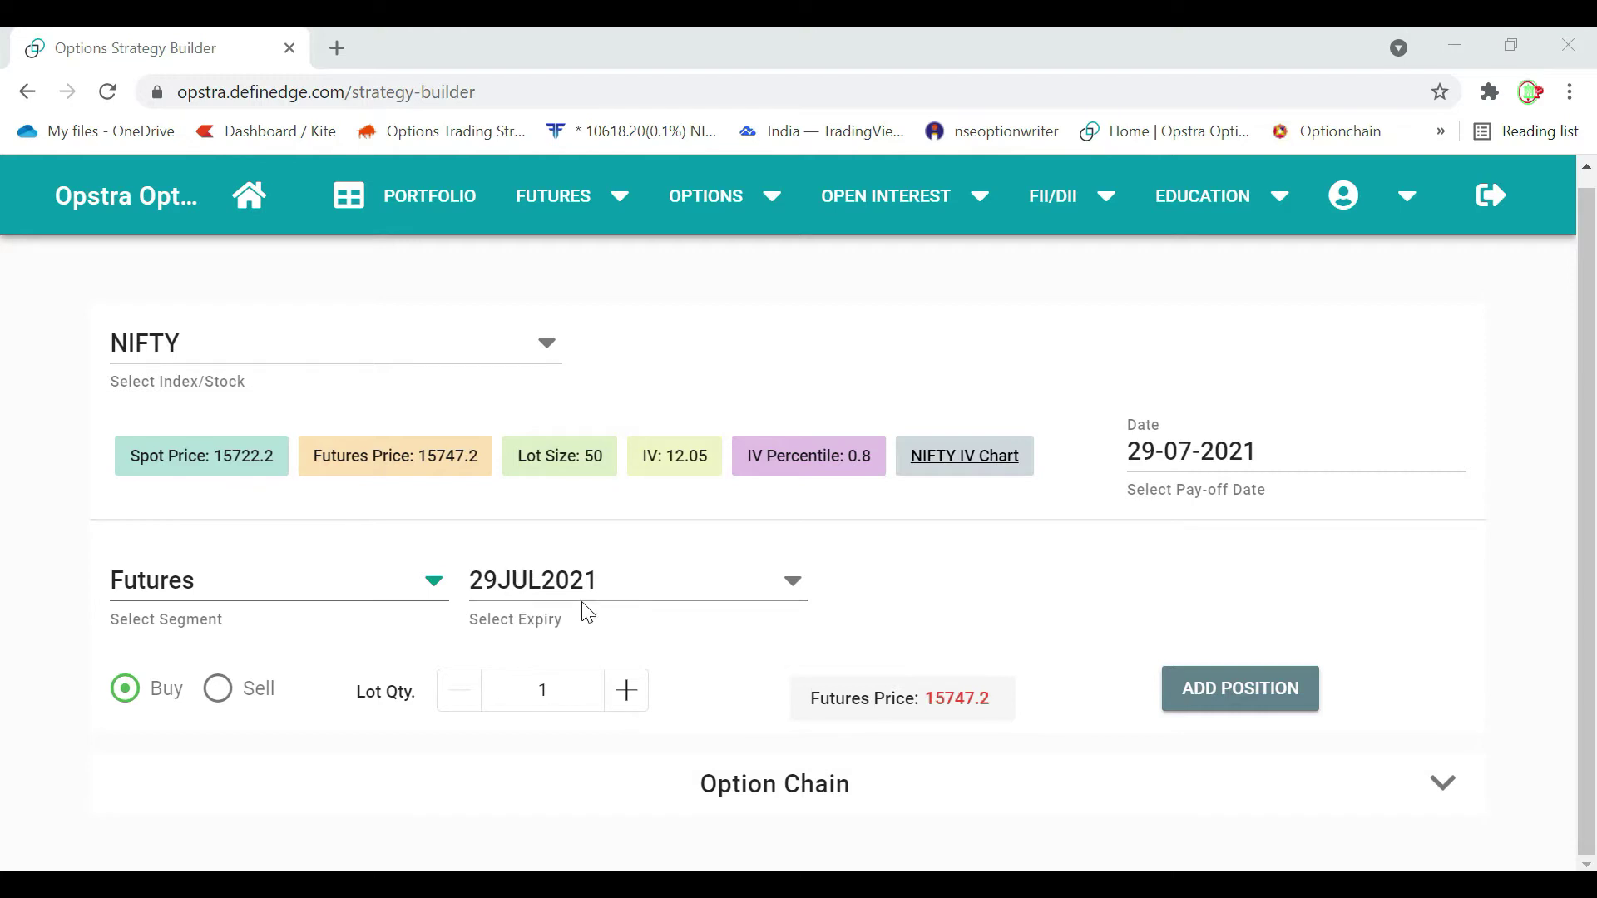
- Add a one-lot buy position in NIFTY 29JUL2021 futures and show its Greeks
{"action": "left_click", "coordinate": [1203, 693]}
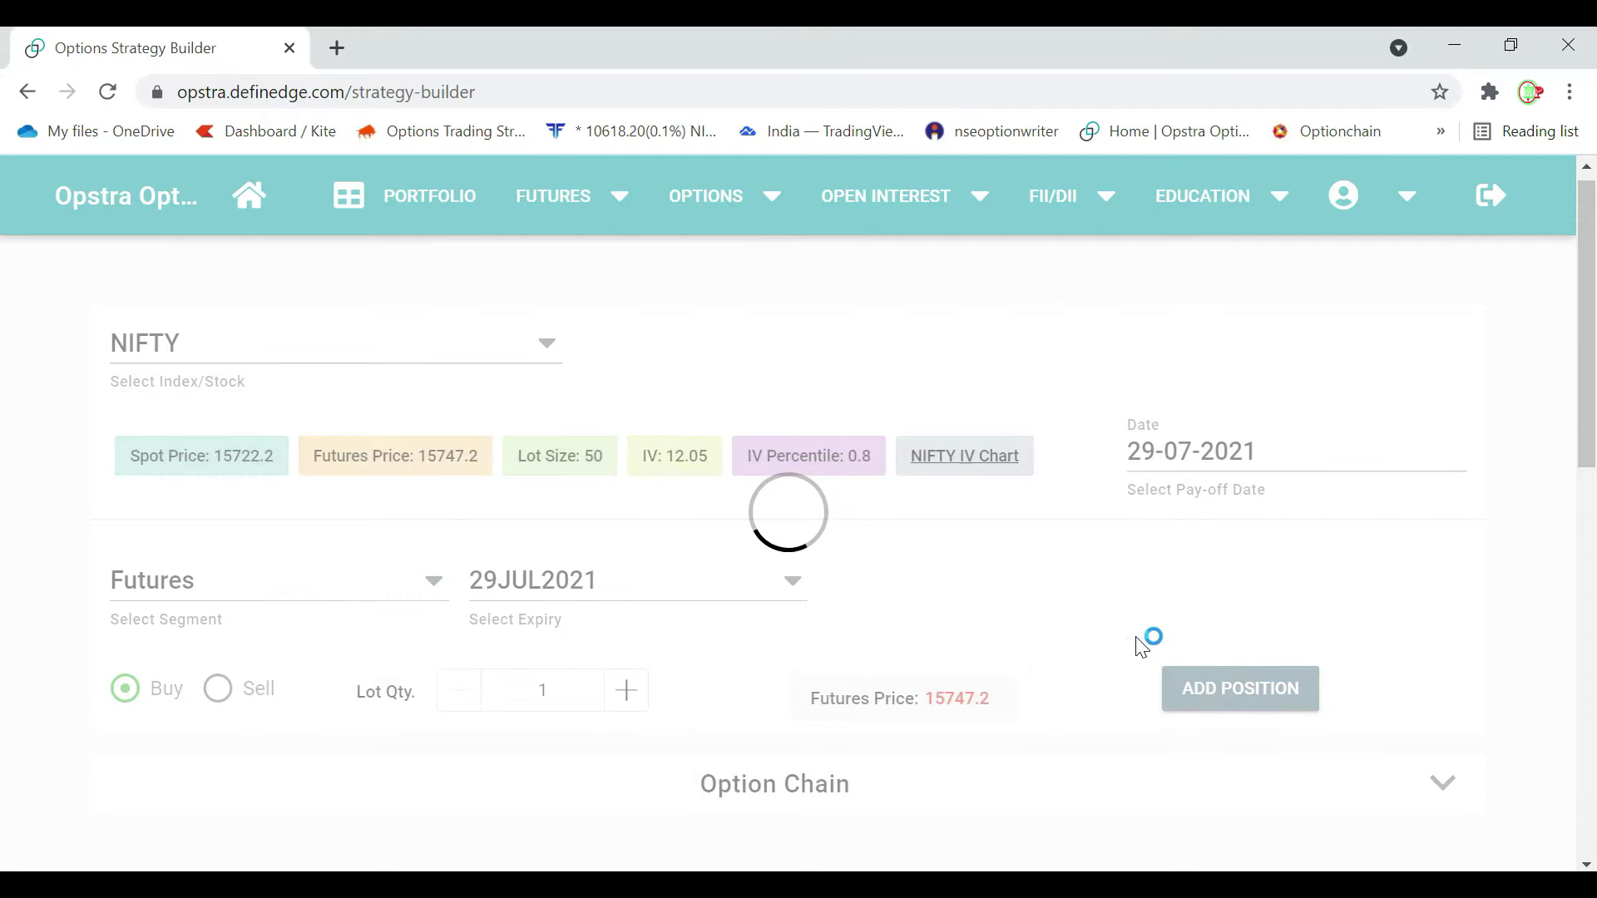
{"action": "scroll", "coordinate": [980, 627], "scroll_direction": "down", "scroll_amount": 6}
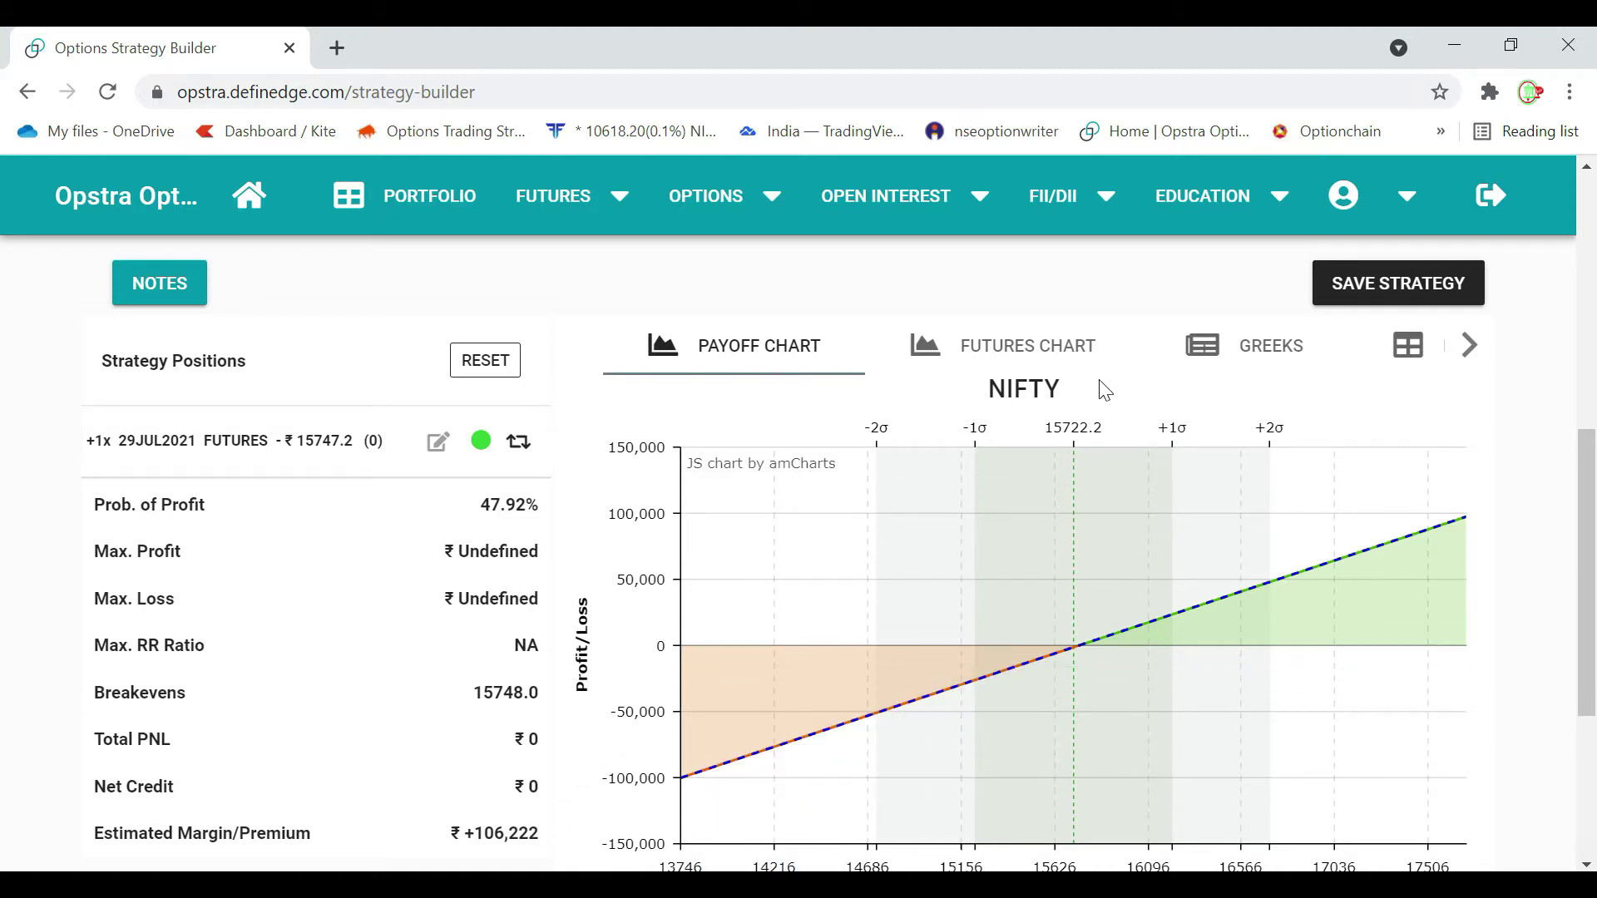
{"action": "left_click", "coordinate": [1233, 348]}
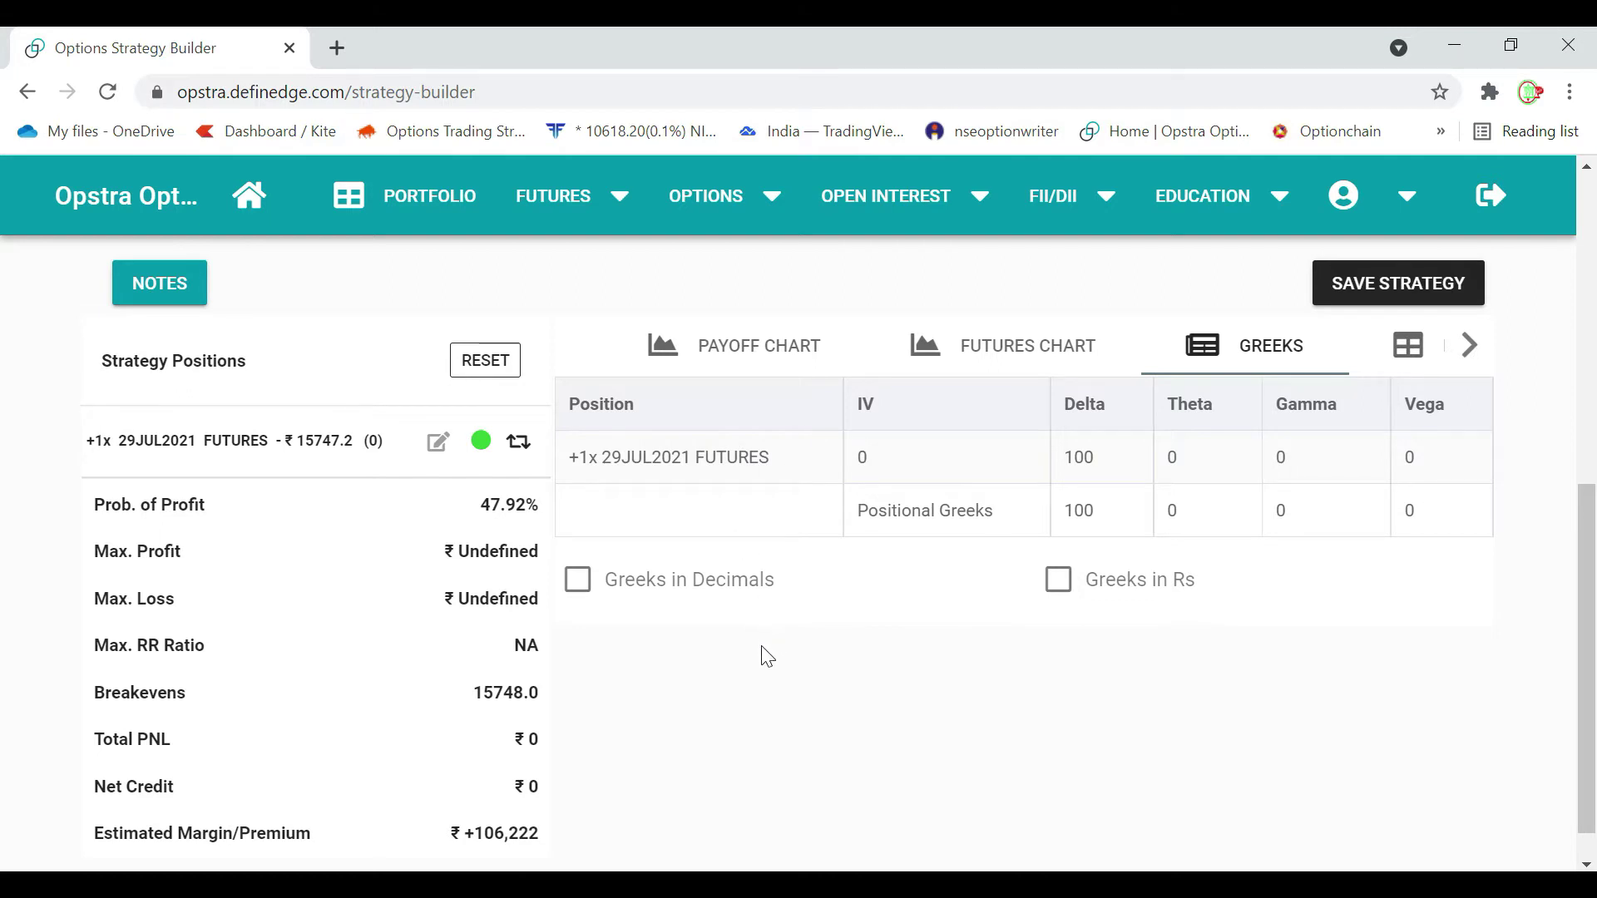
- Reset the strategy positions and set the segment to Options
{"action": "left_click", "coordinate": [495, 366]}
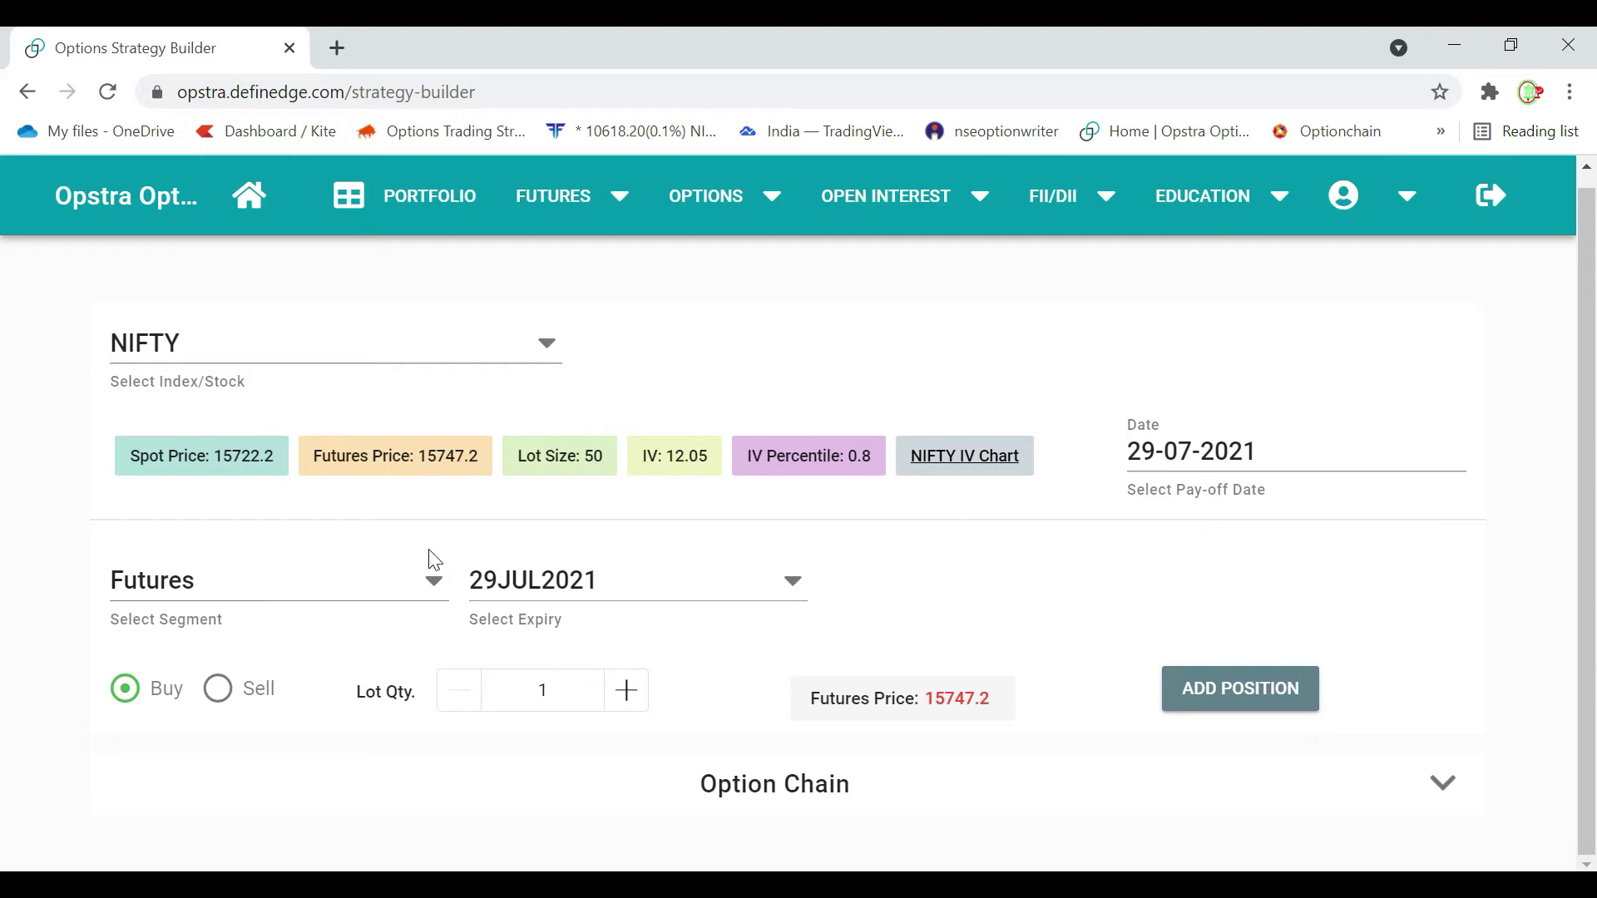
{"action": "left_click", "coordinate": [433, 582]}
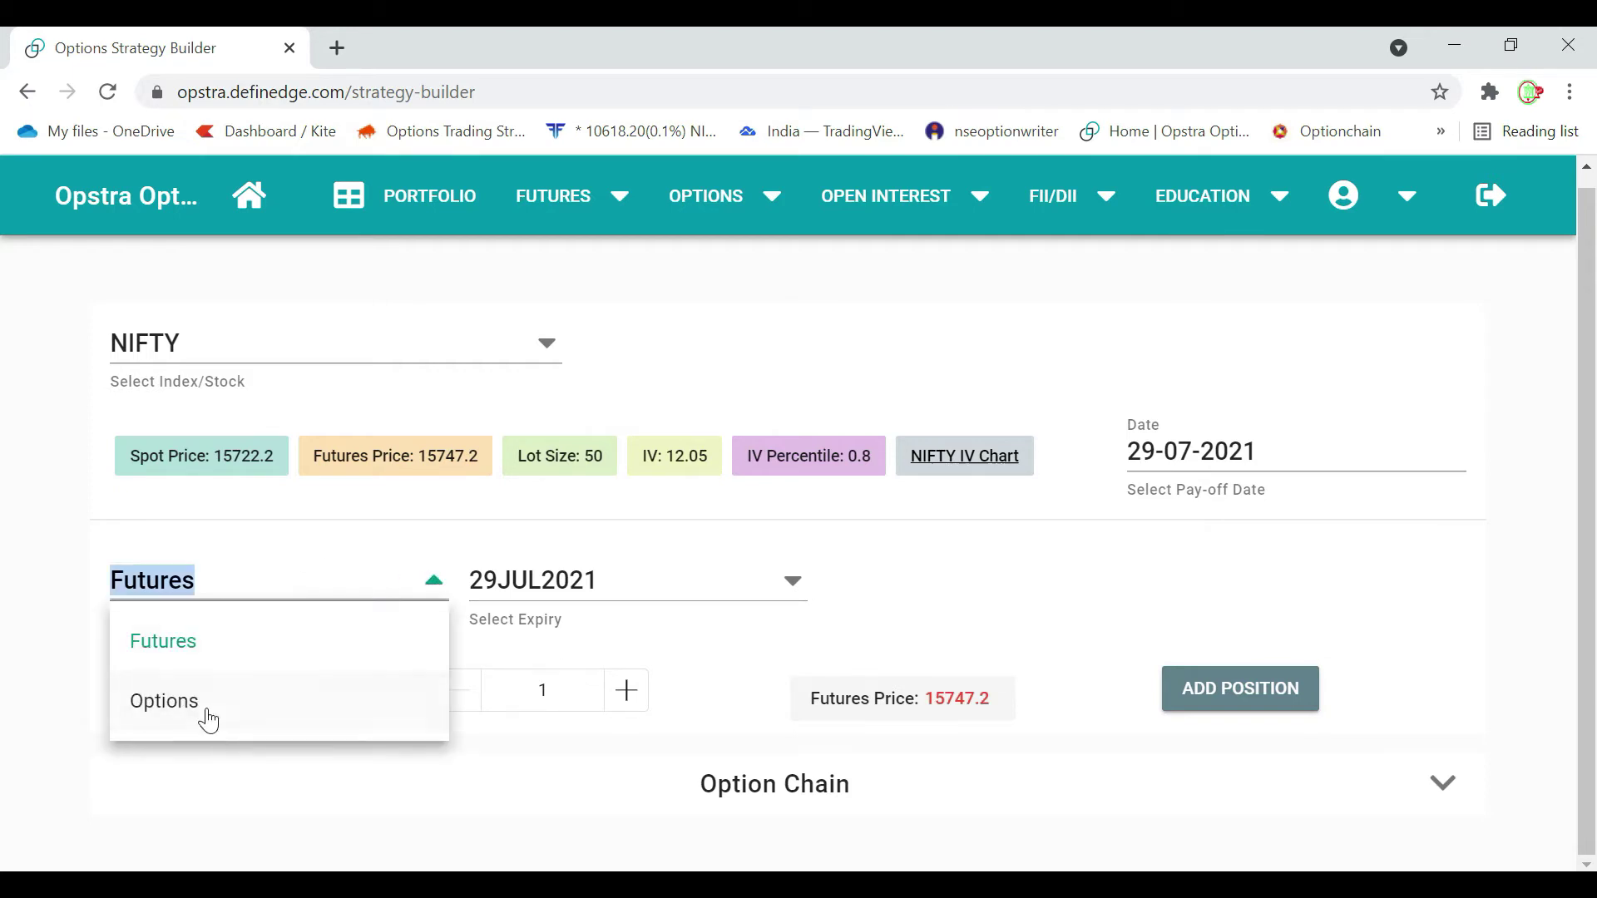
{"action": "left_click", "coordinate": [207, 709]}
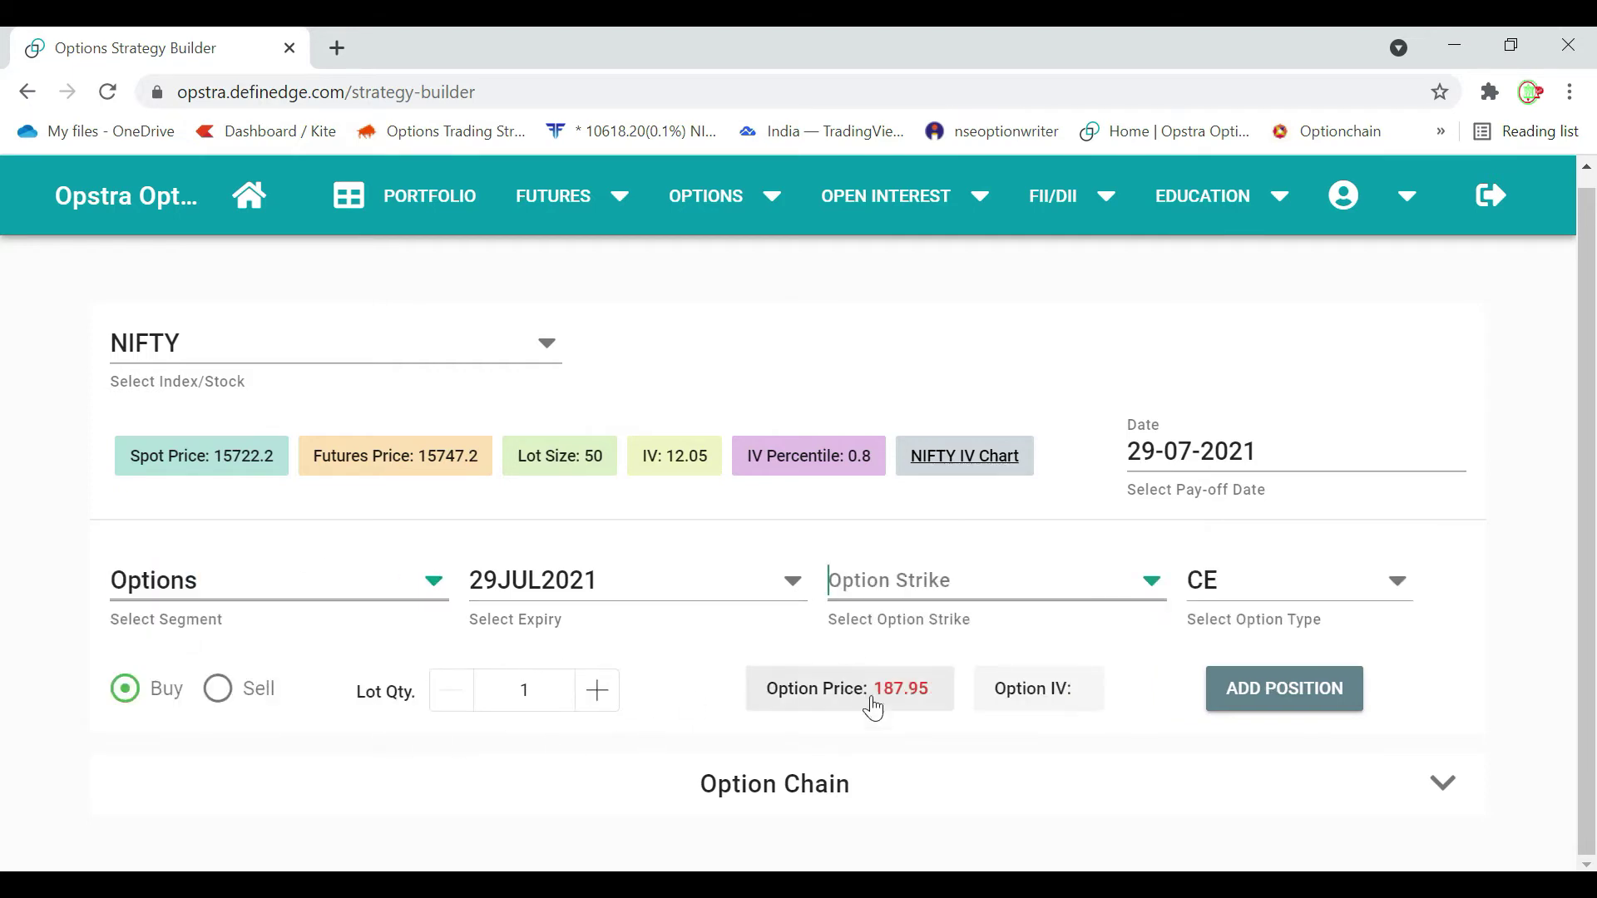
- Expand the option chain and add a one-lot buy position in the 29JUL2021 15750 CE at ₹187.95
{"action": "left_click", "coordinate": [948, 782]}
{"action": "left_click", "coordinate": [756, 790]}
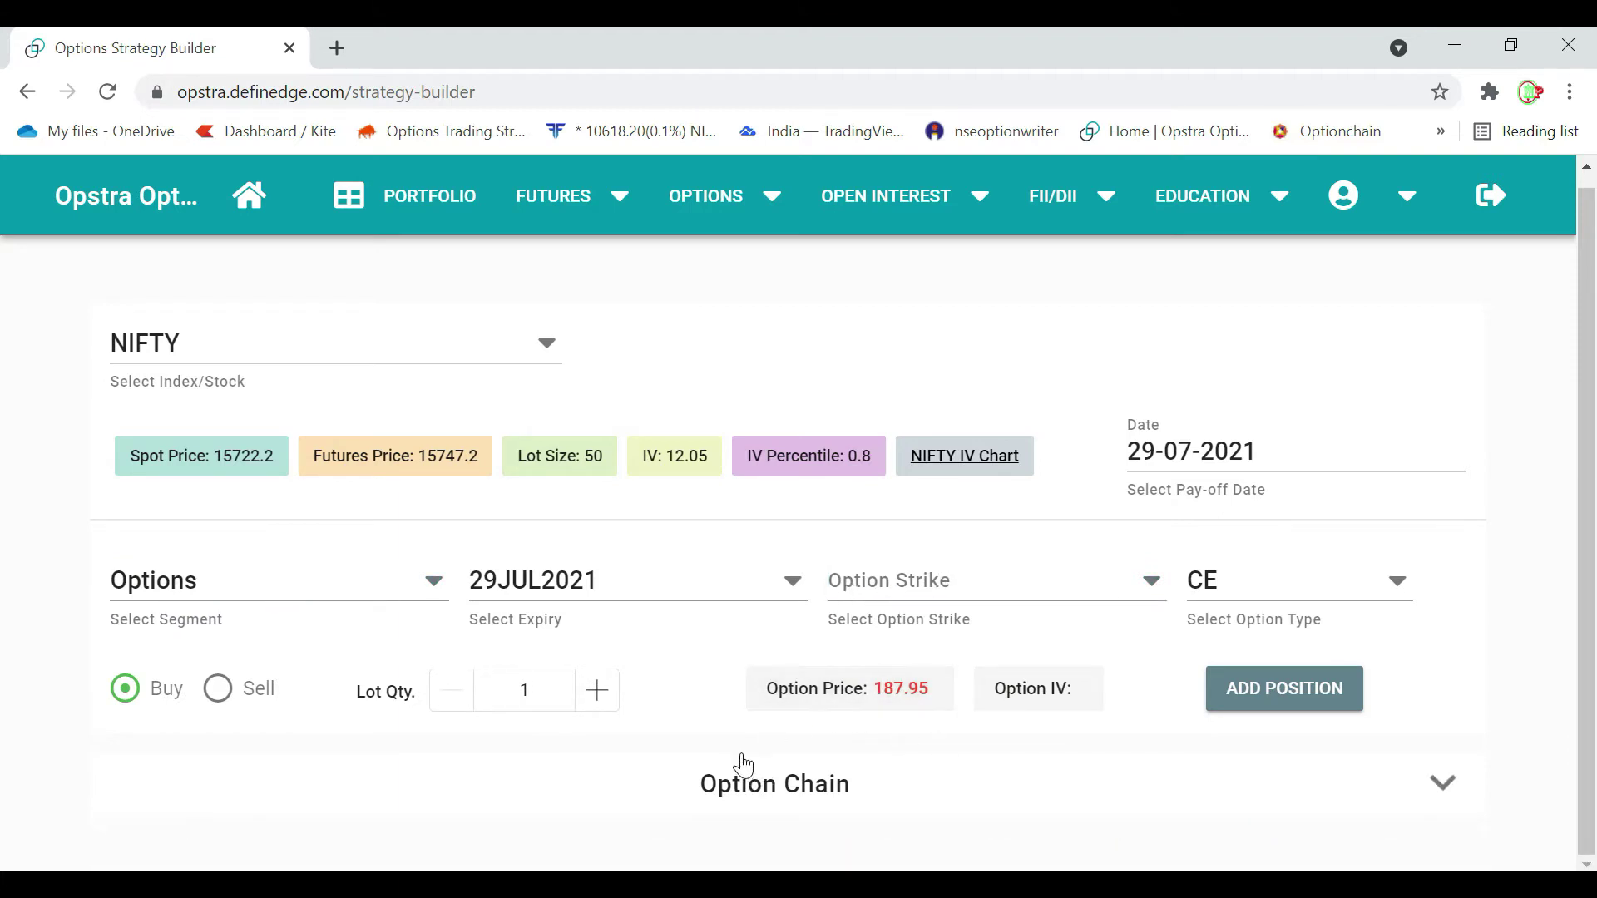
{"action": "left_click", "coordinate": [767, 800]}
{"action": "scroll", "coordinate": [731, 738], "scroll_direction": "down", "scroll_amount": 10}
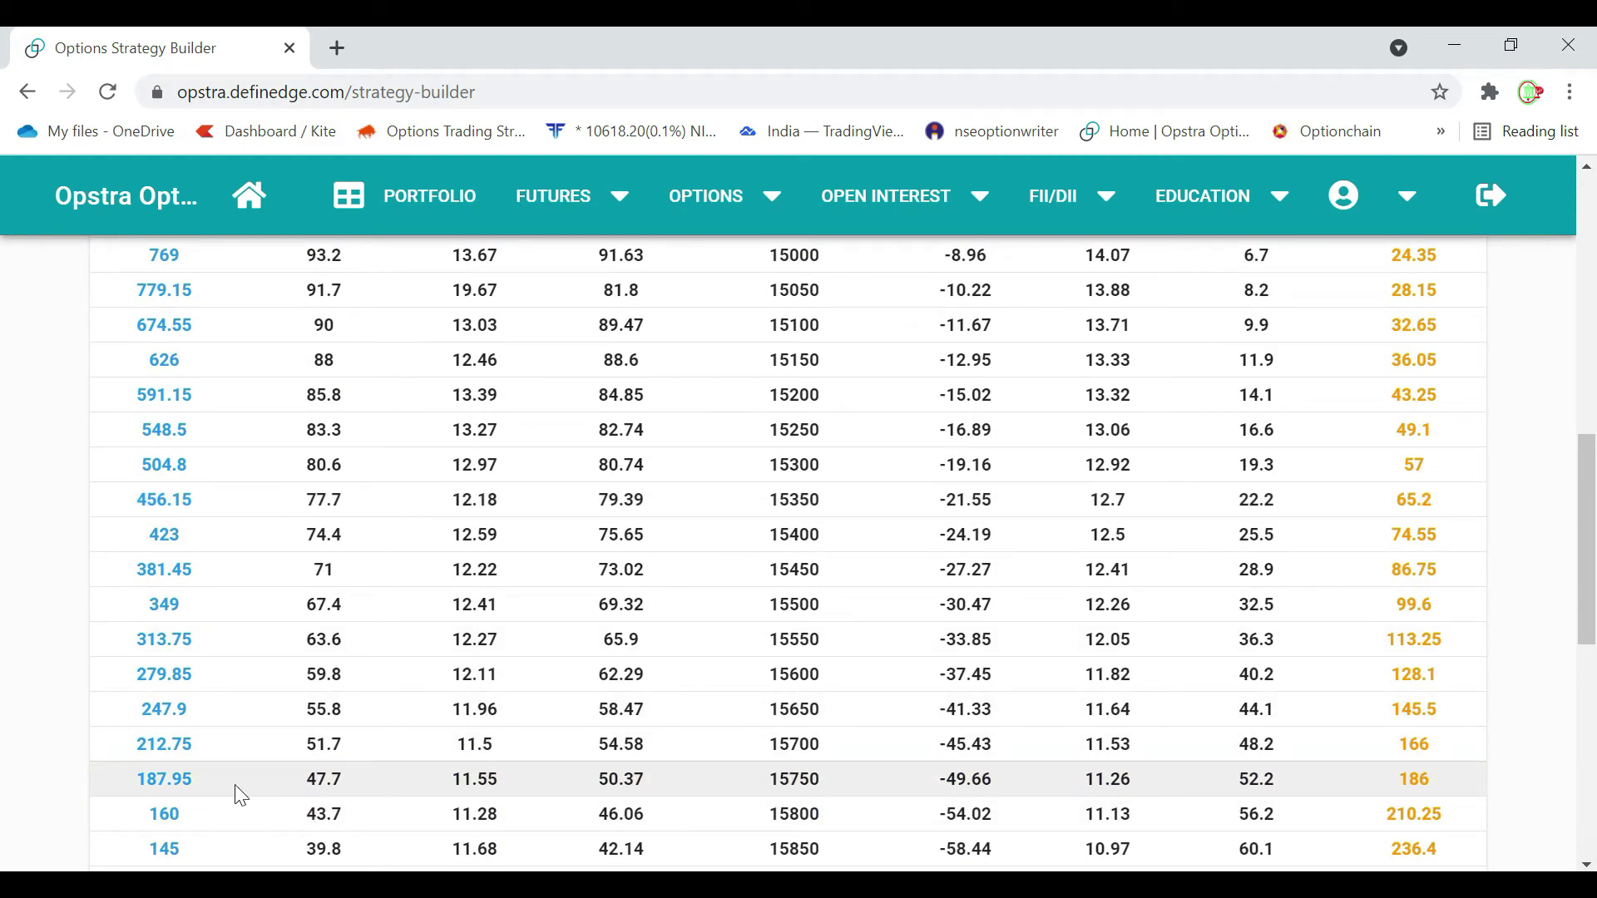
{"action": "mouse_move", "coordinate": [148, 769]}
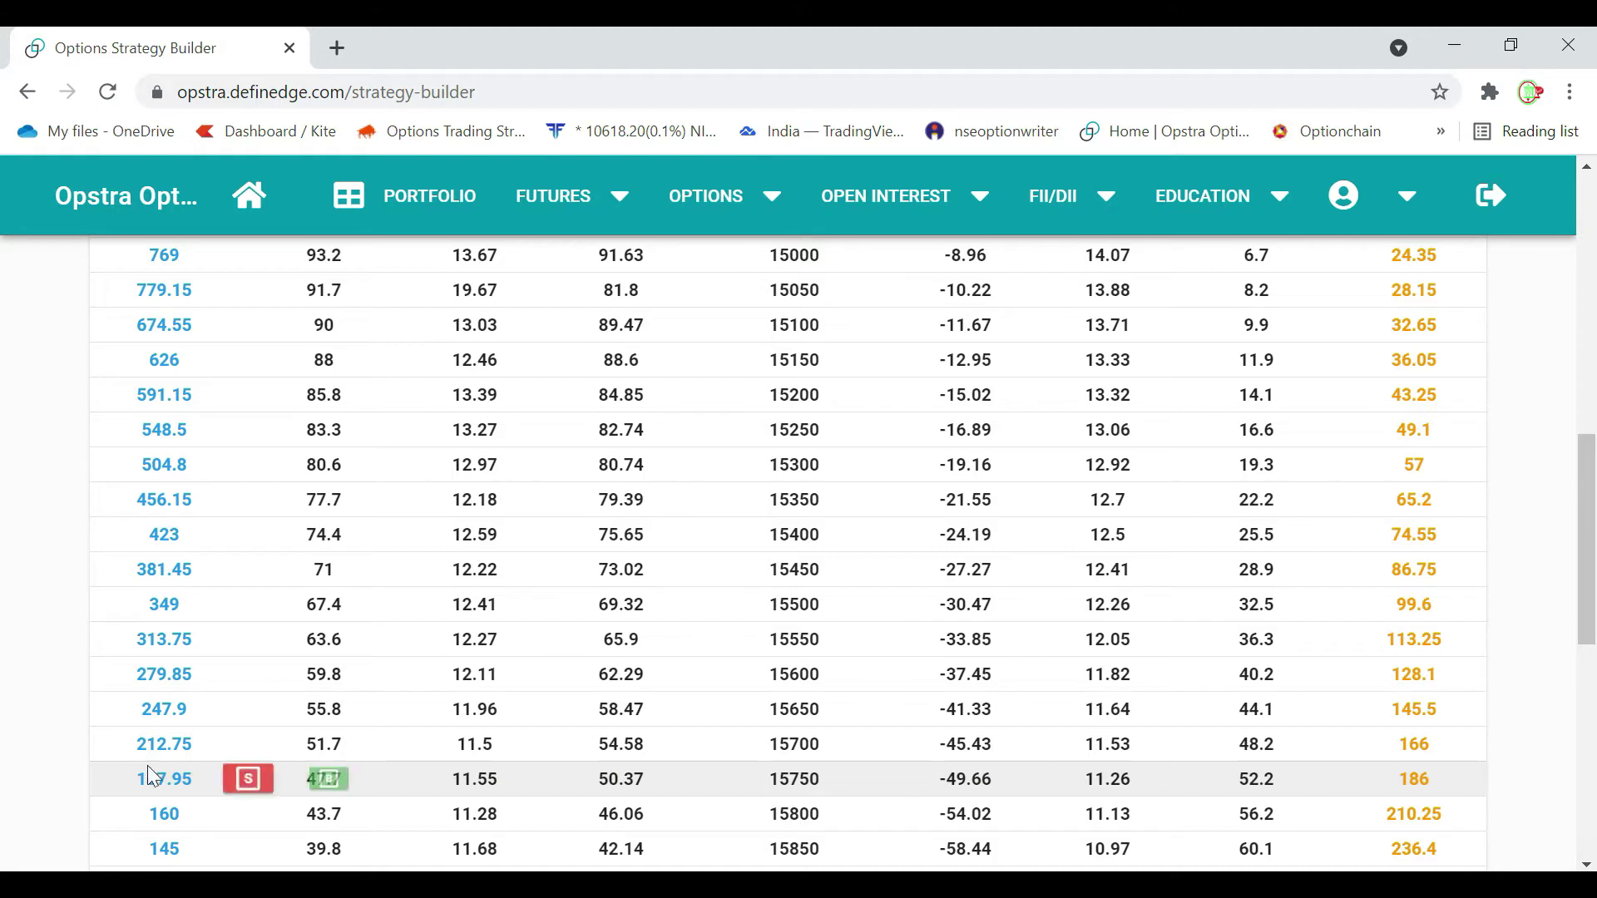
{"action": "left_click", "coordinate": [330, 782]}
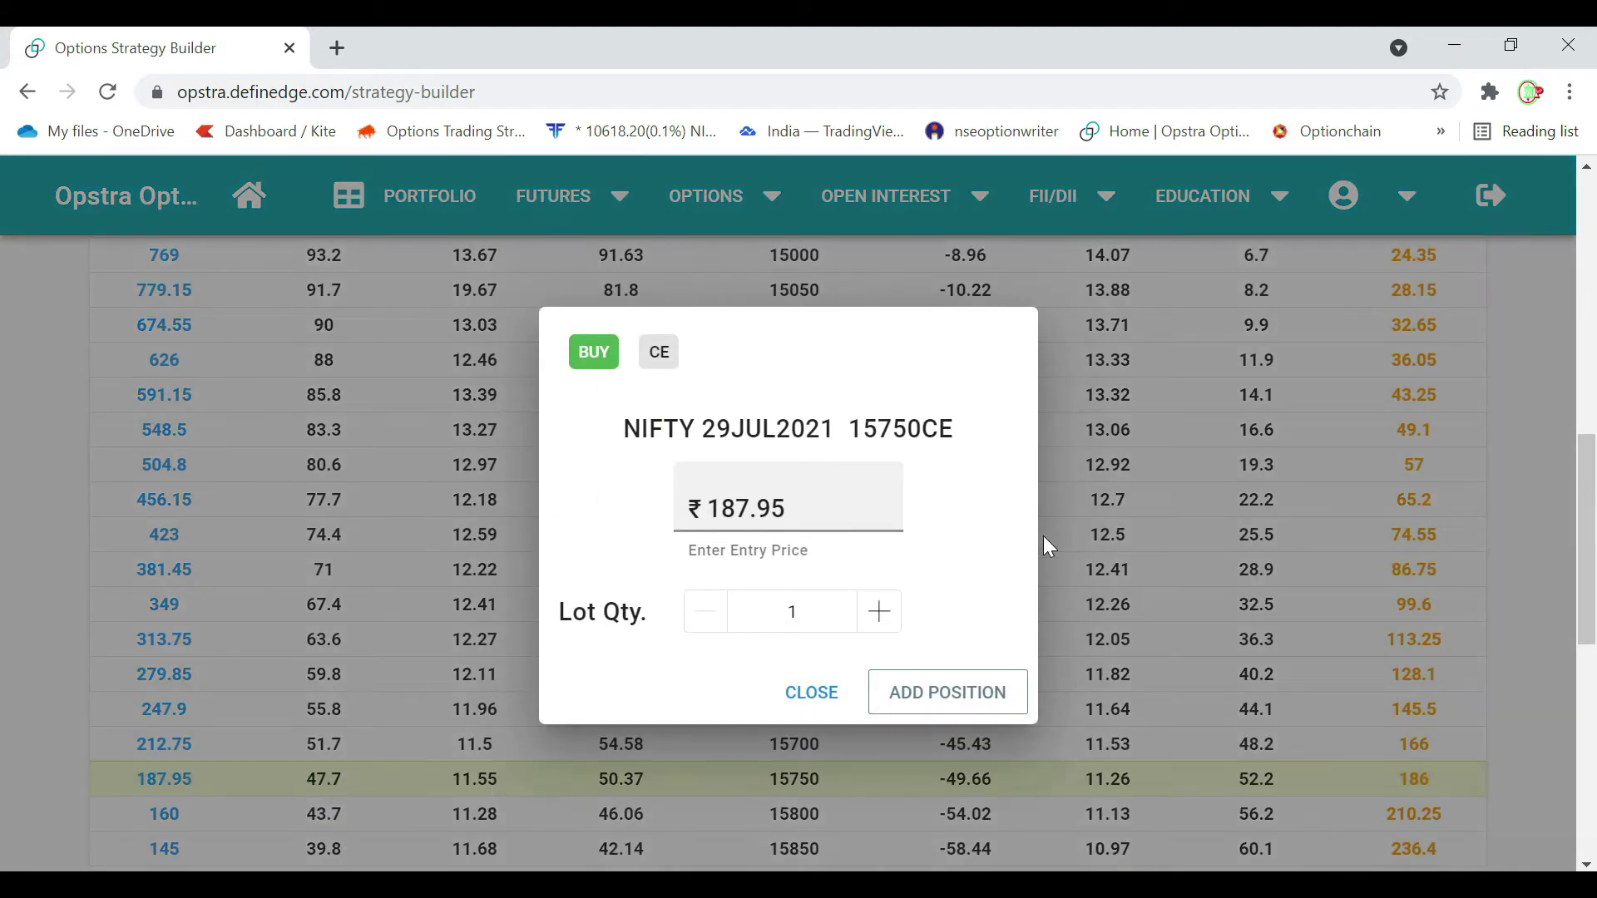
{"action": "left_click", "coordinate": [930, 700]}
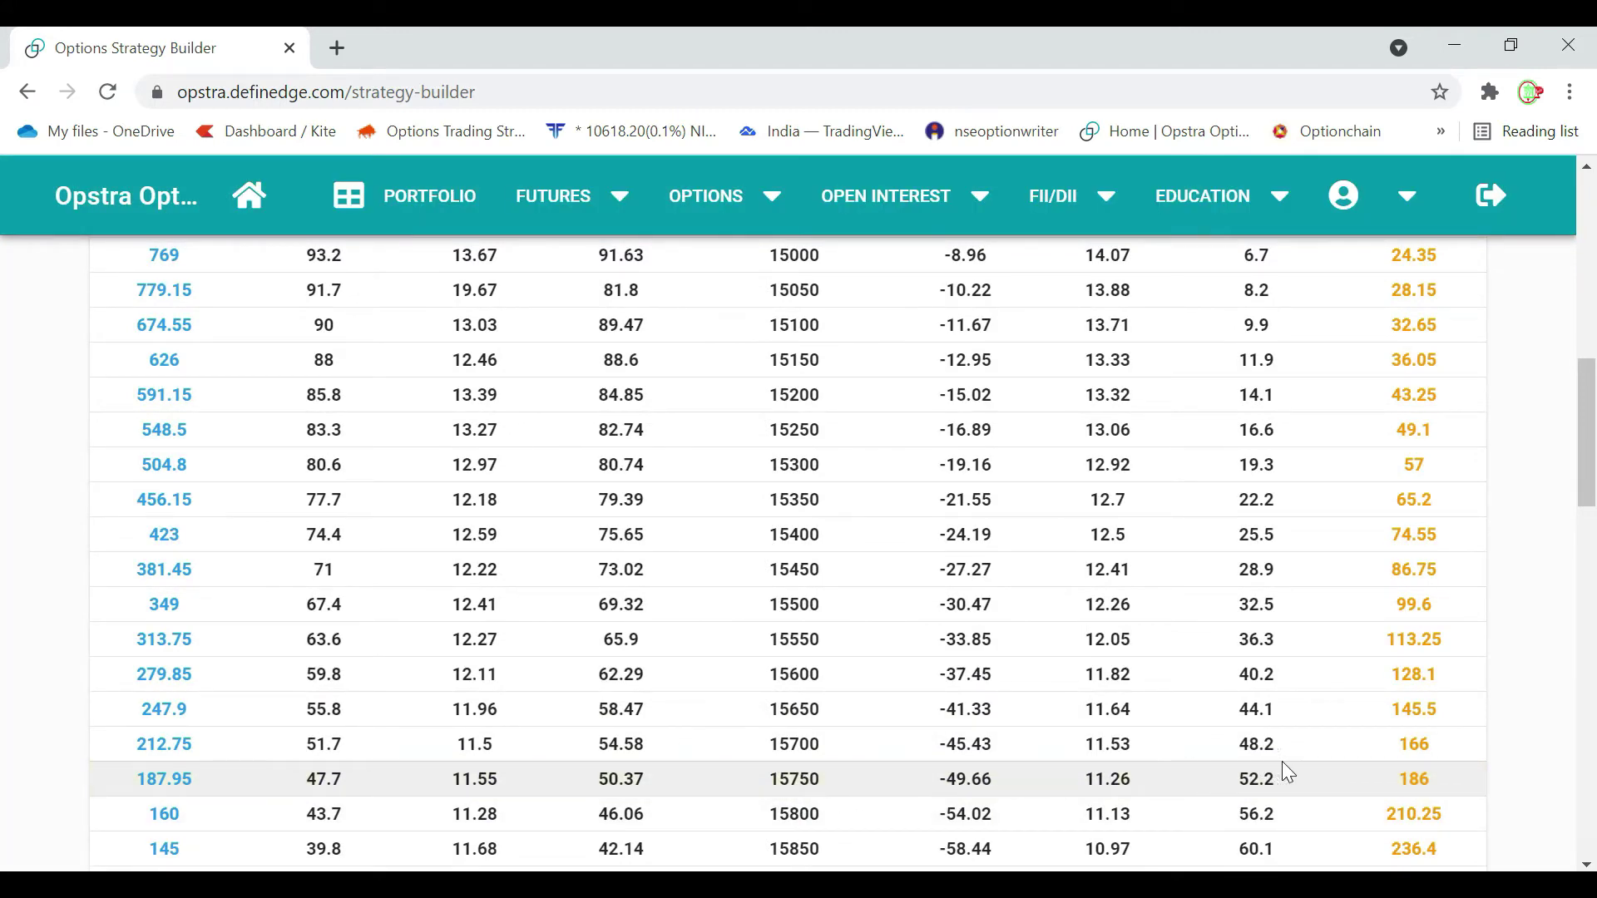
- Add a one-lot sell position in the 29JUL2021 15750 PE at ₹186 and review the combined payoff chart and strategy metrics
{"action": "left_click", "coordinate": [1331, 782]}
{"action": "left_click", "coordinate": [905, 697]}
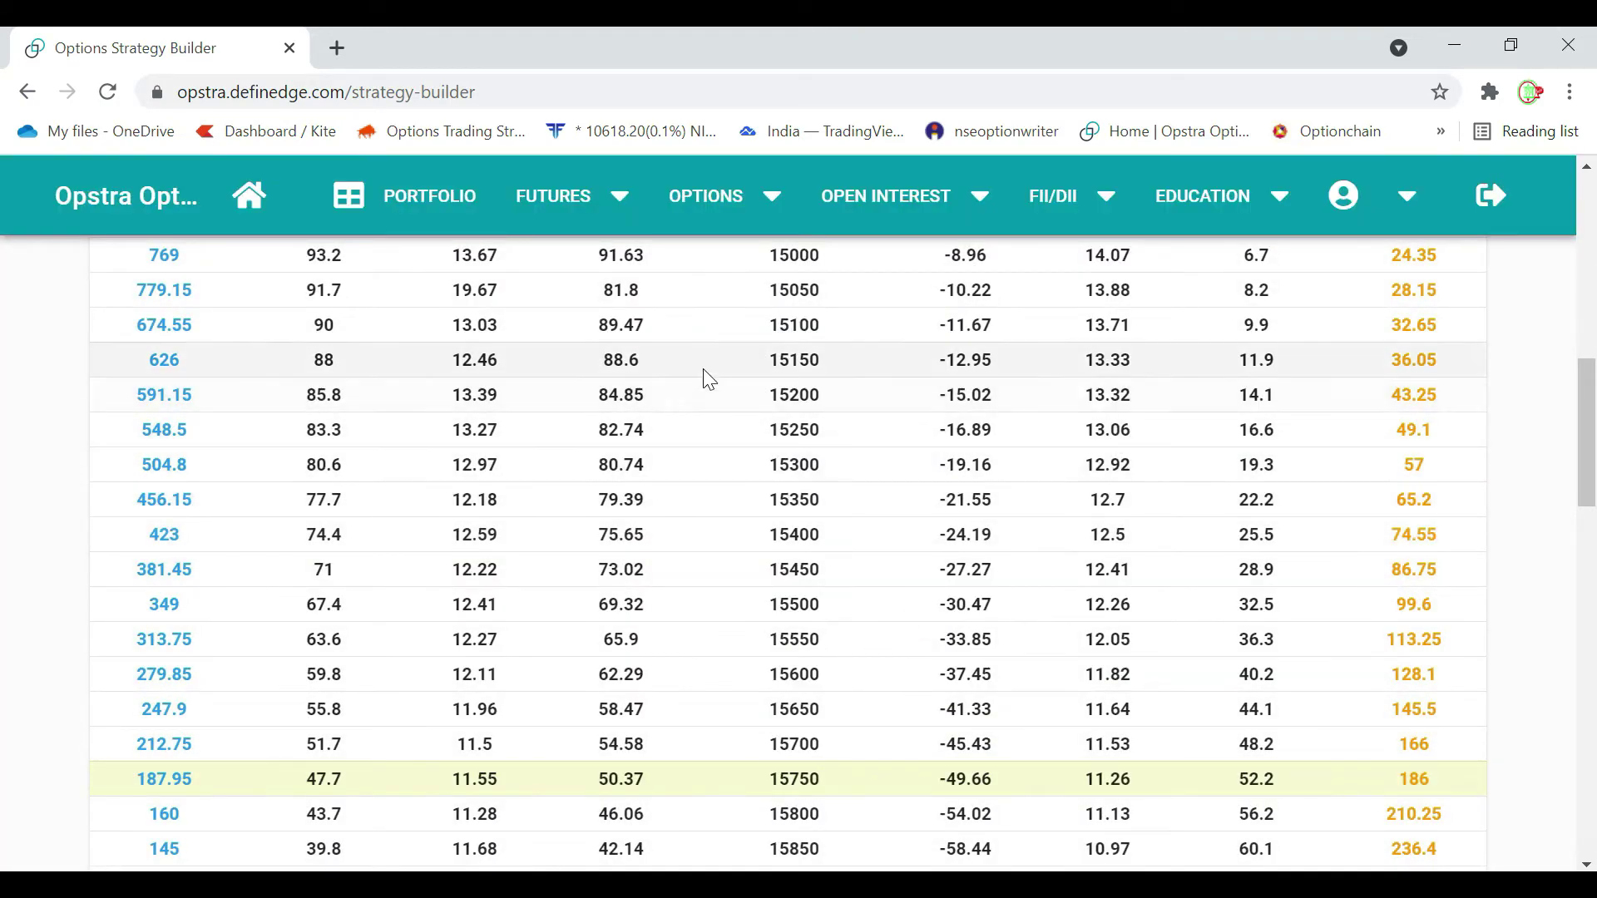
{"action": "scroll", "coordinate": [707, 379], "scroll_direction": "down", "scroll_amount": 5}
{"action": "scroll", "coordinate": [708, 378], "scroll_direction": "down", "scroll_amount": 9}
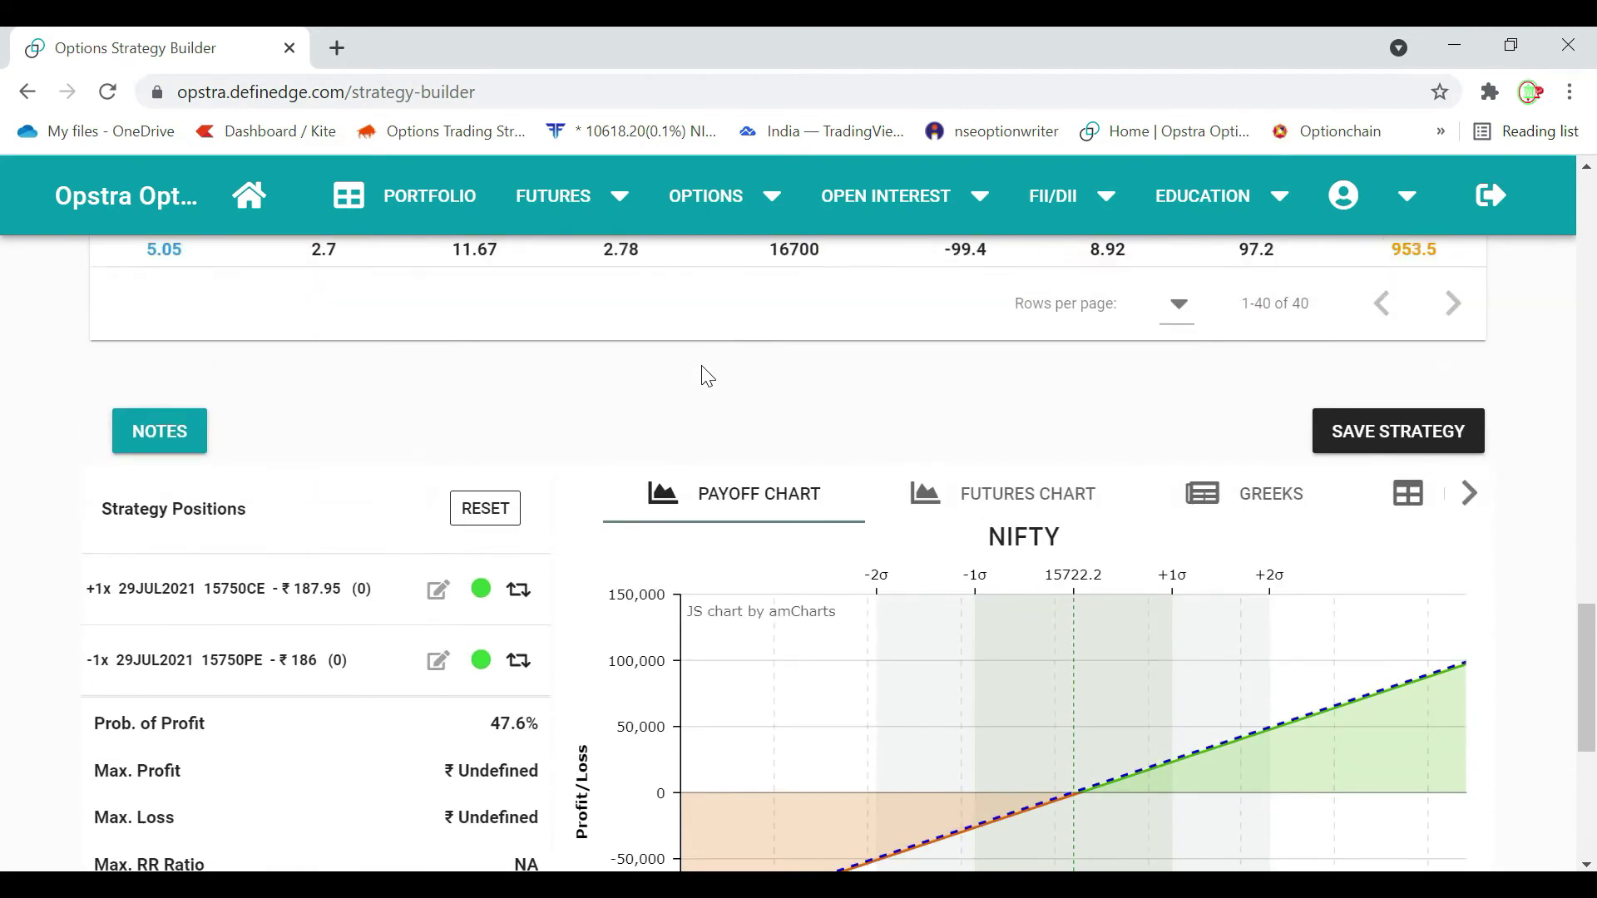
{"action": "scroll", "coordinate": [697, 383], "scroll_direction": "down", "scroll_amount": 2}
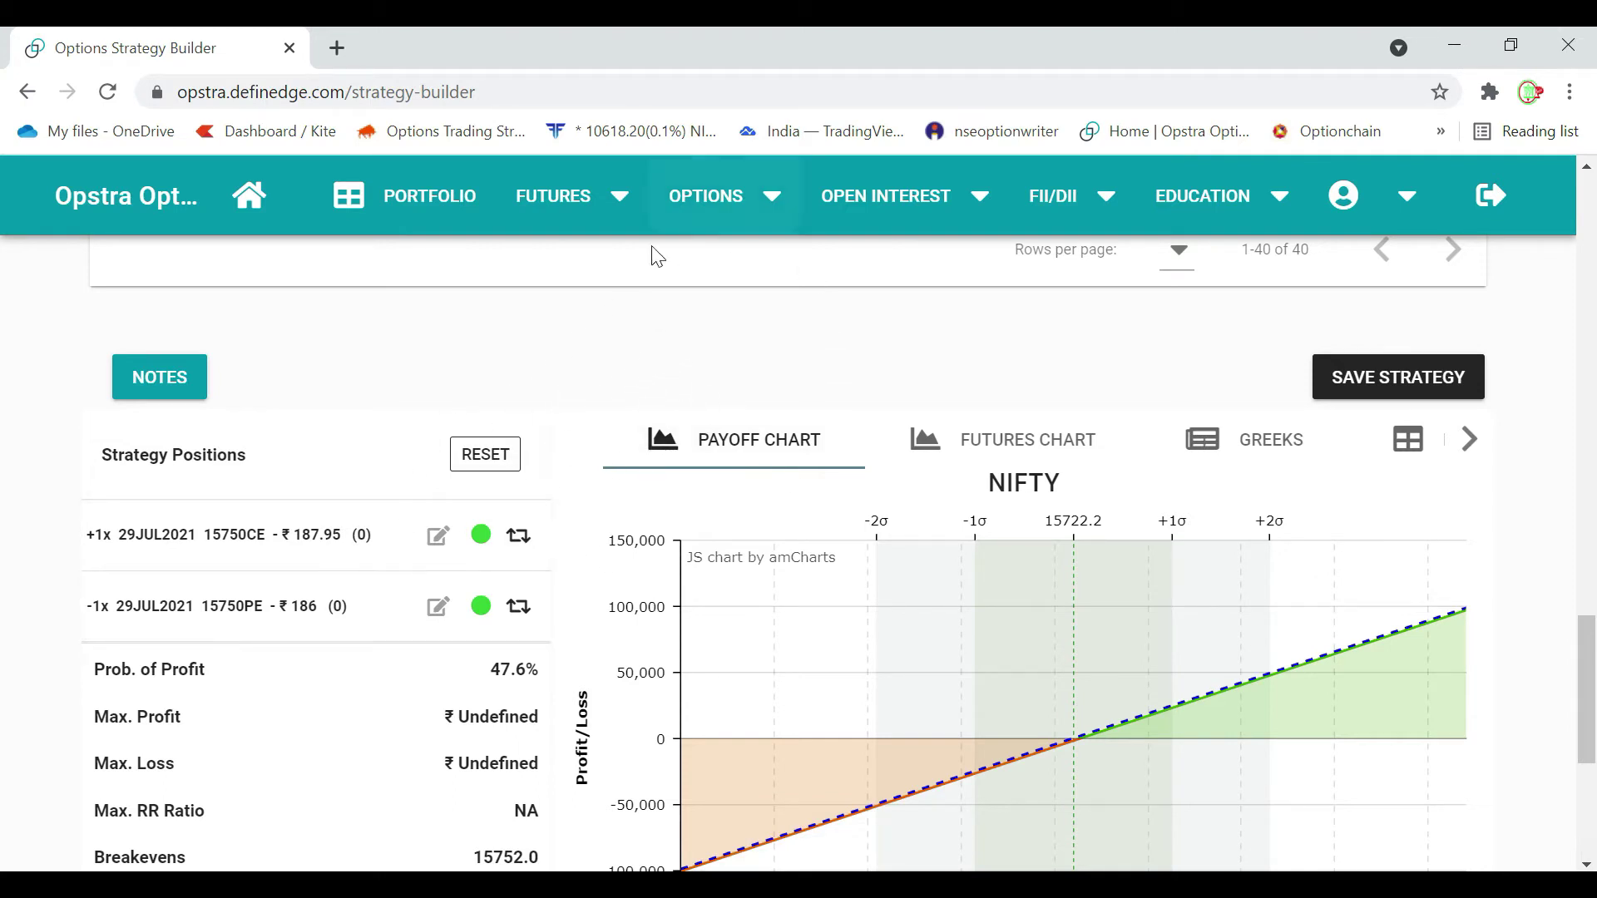
{"action": "scroll", "coordinate": [542, 401], "scroll_direction": "down", "scroll_amount": 5}
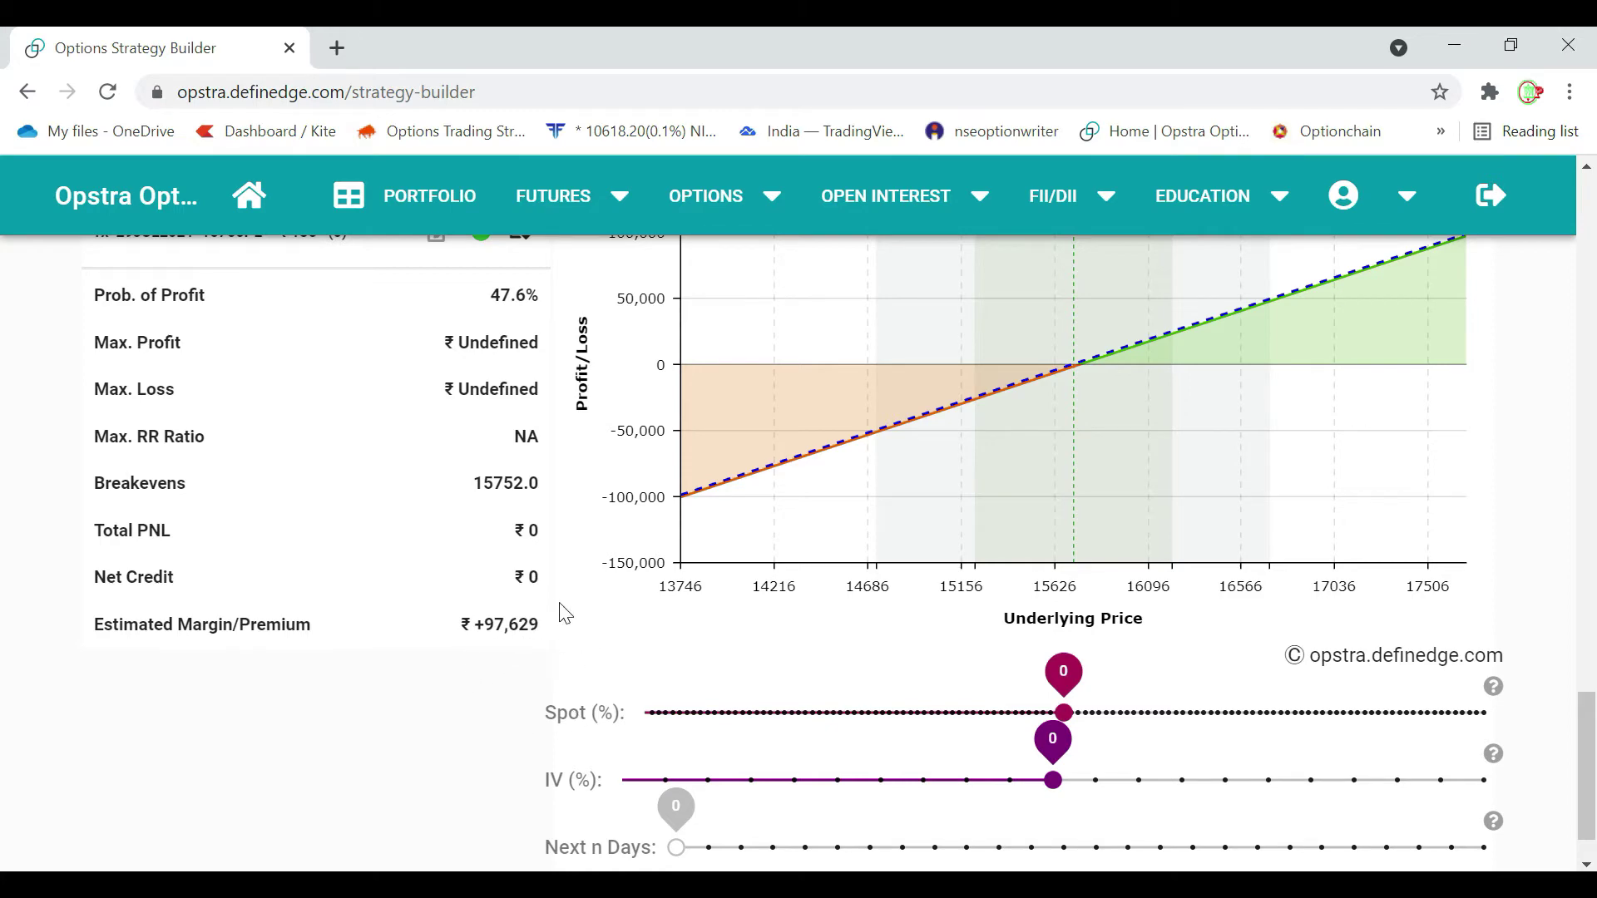
- Show the Greeks for the long 15750 CE and short 15750 PE positions
{"action": "scroll", "coordinate": [504, 591], "scroll_direction": "up", "scroll_amount": 6}
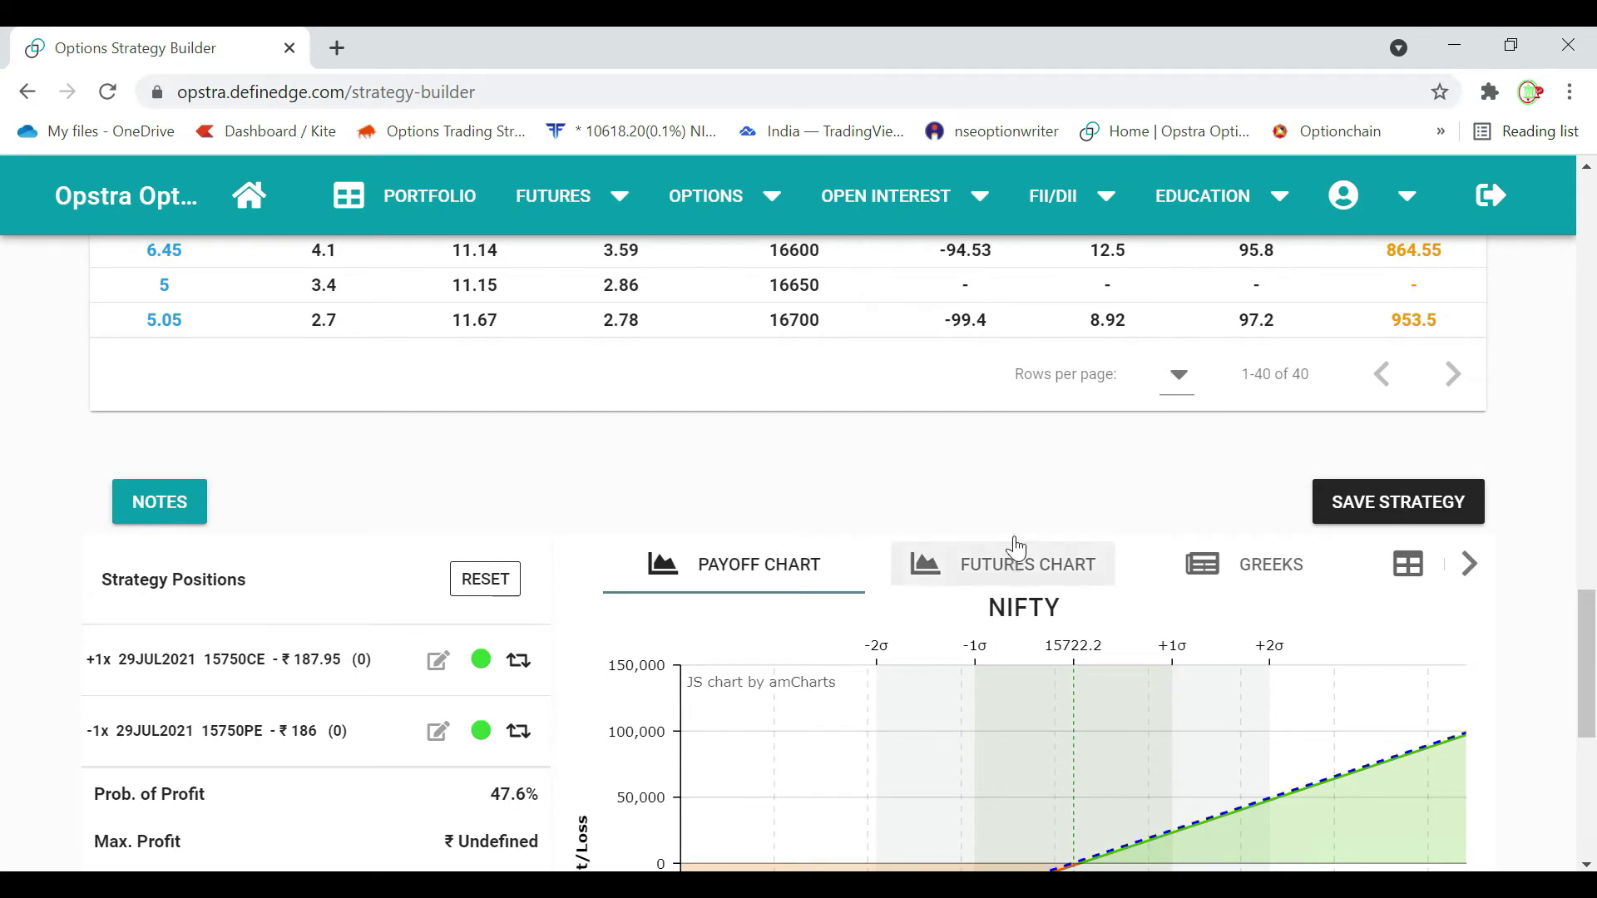
{"action": "scroll", "coordinate": [1164, 632], "scroll_direction": "up", "scroll_amount": 2}
{"action": "left_click", "coordinate": [1250, 700]}
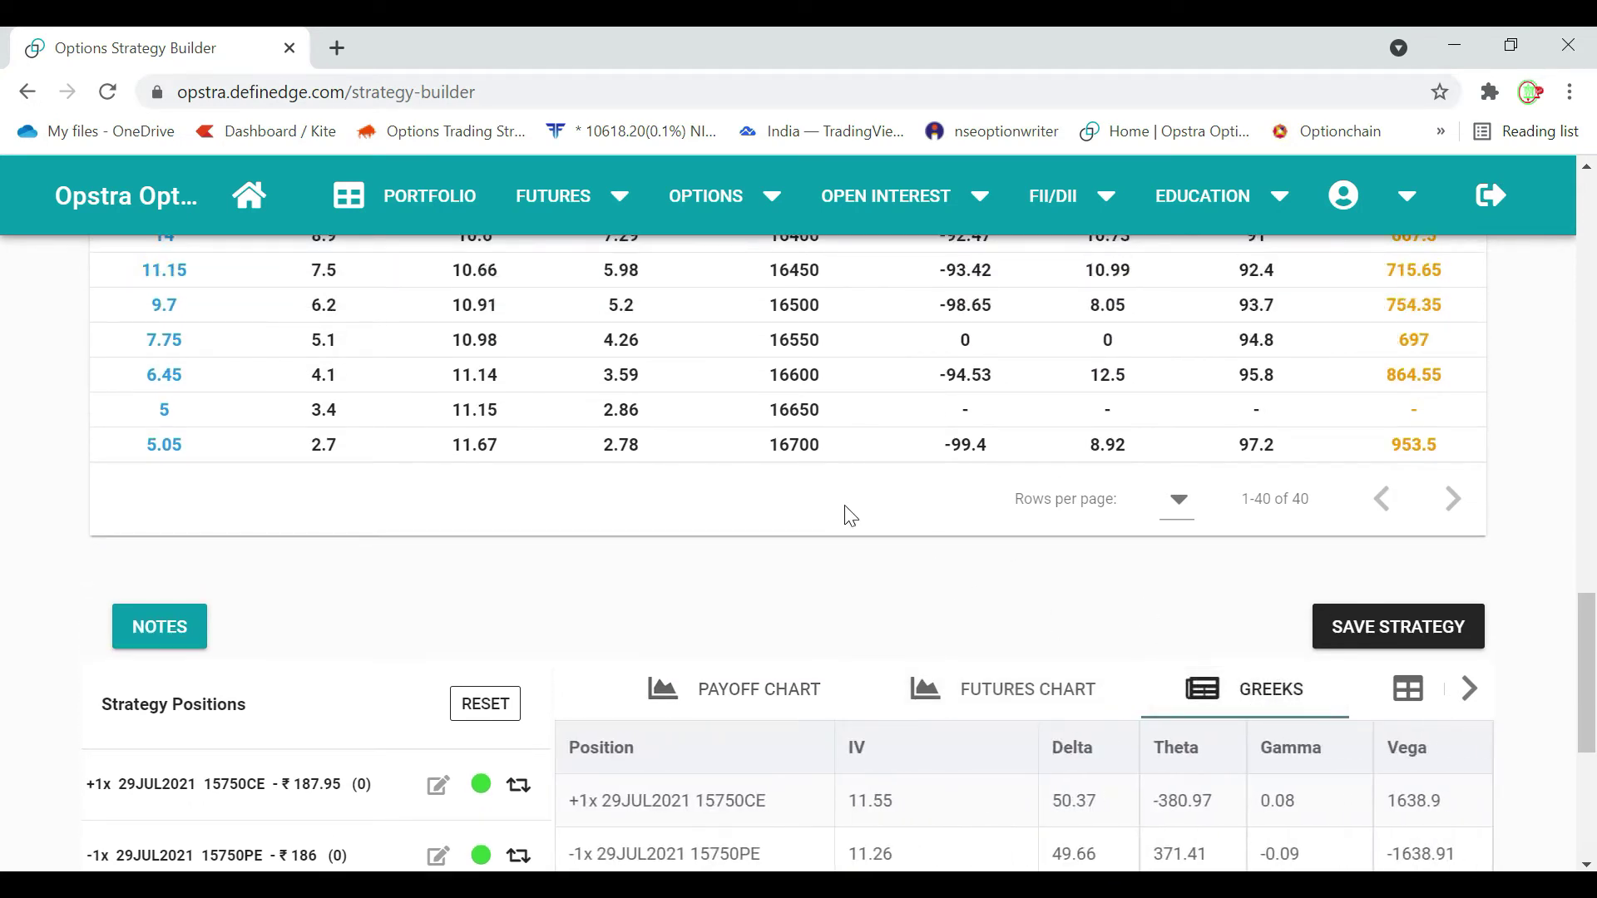
{"action": "scroll", "coordinate": [886, 524], "scroll_direction": "down", "scroll_amount": 1}
{"action": "scroll", "coordinate": [886, 524], "scroll_direction": "down", "scroll_amount": 2}
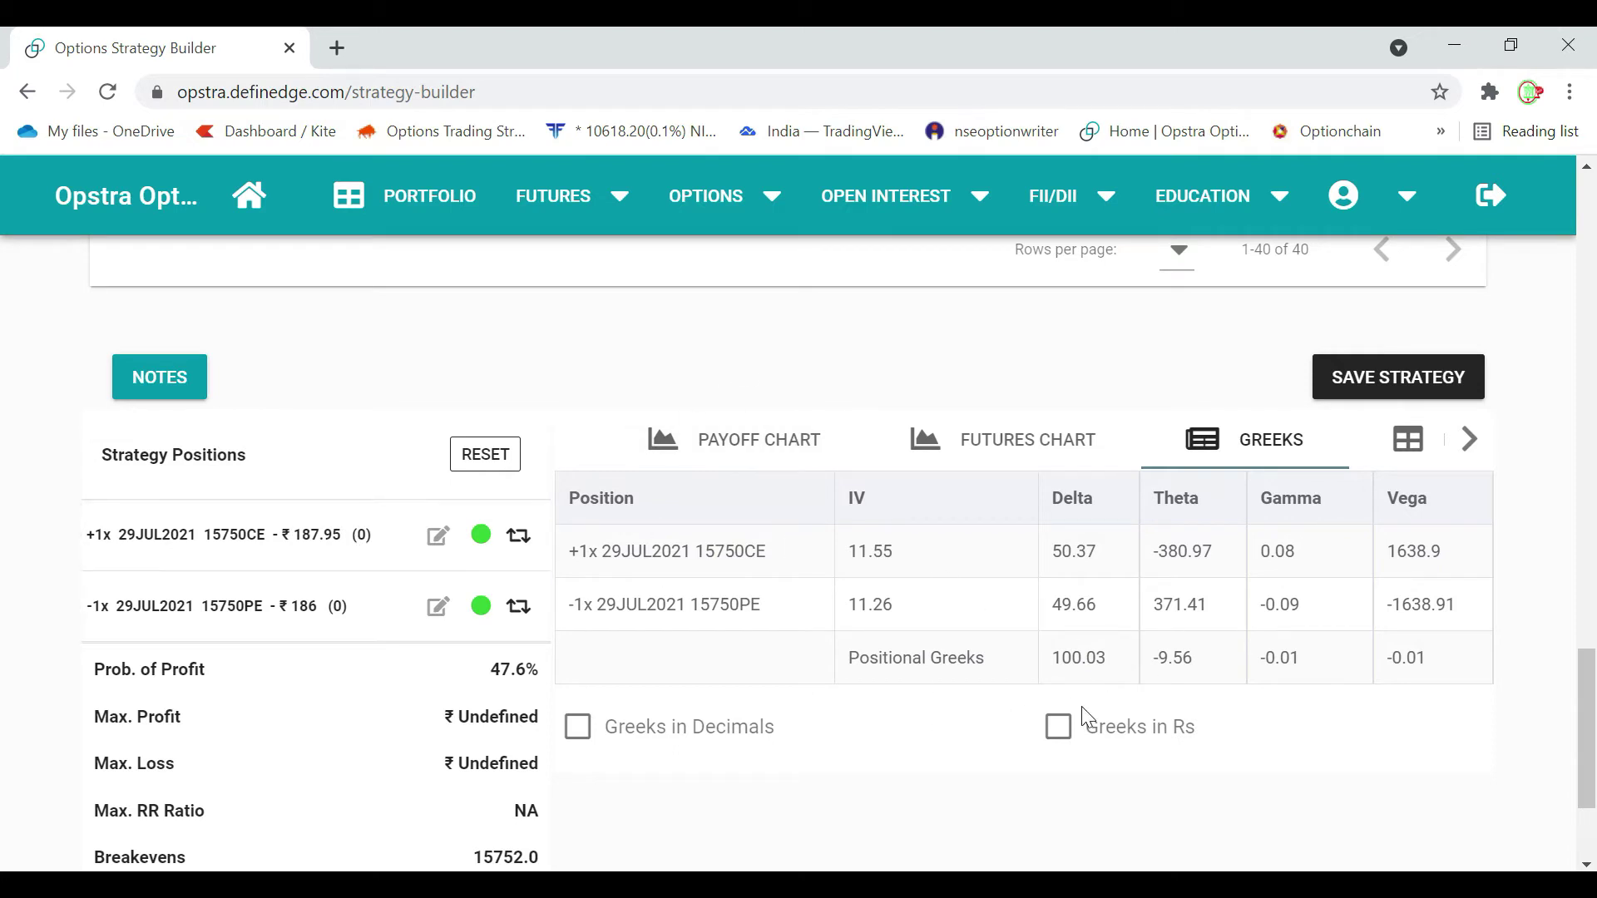
- Reset the call and put strategy positions and collapse the option chain
{"action": "scroll", "coordinate": [682, 615], "scroll_direction": "up", "scroll_amount": 1}
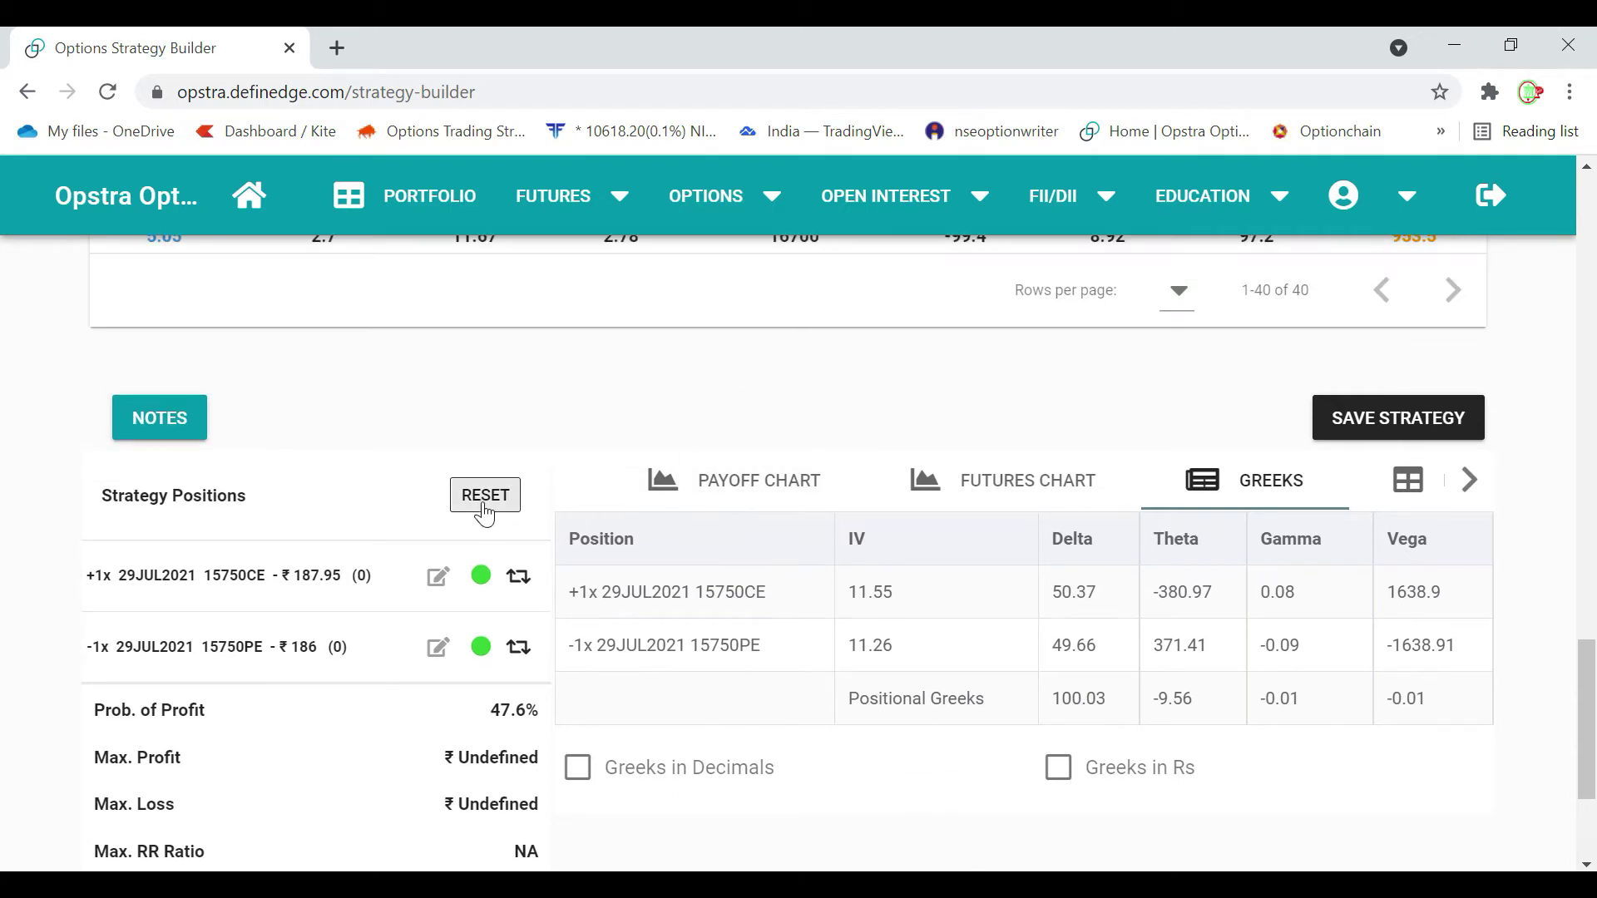
{"action": "scroll", "coordinate": [490, 515], "scroll_direction": "up", "scroll_amount": 20}
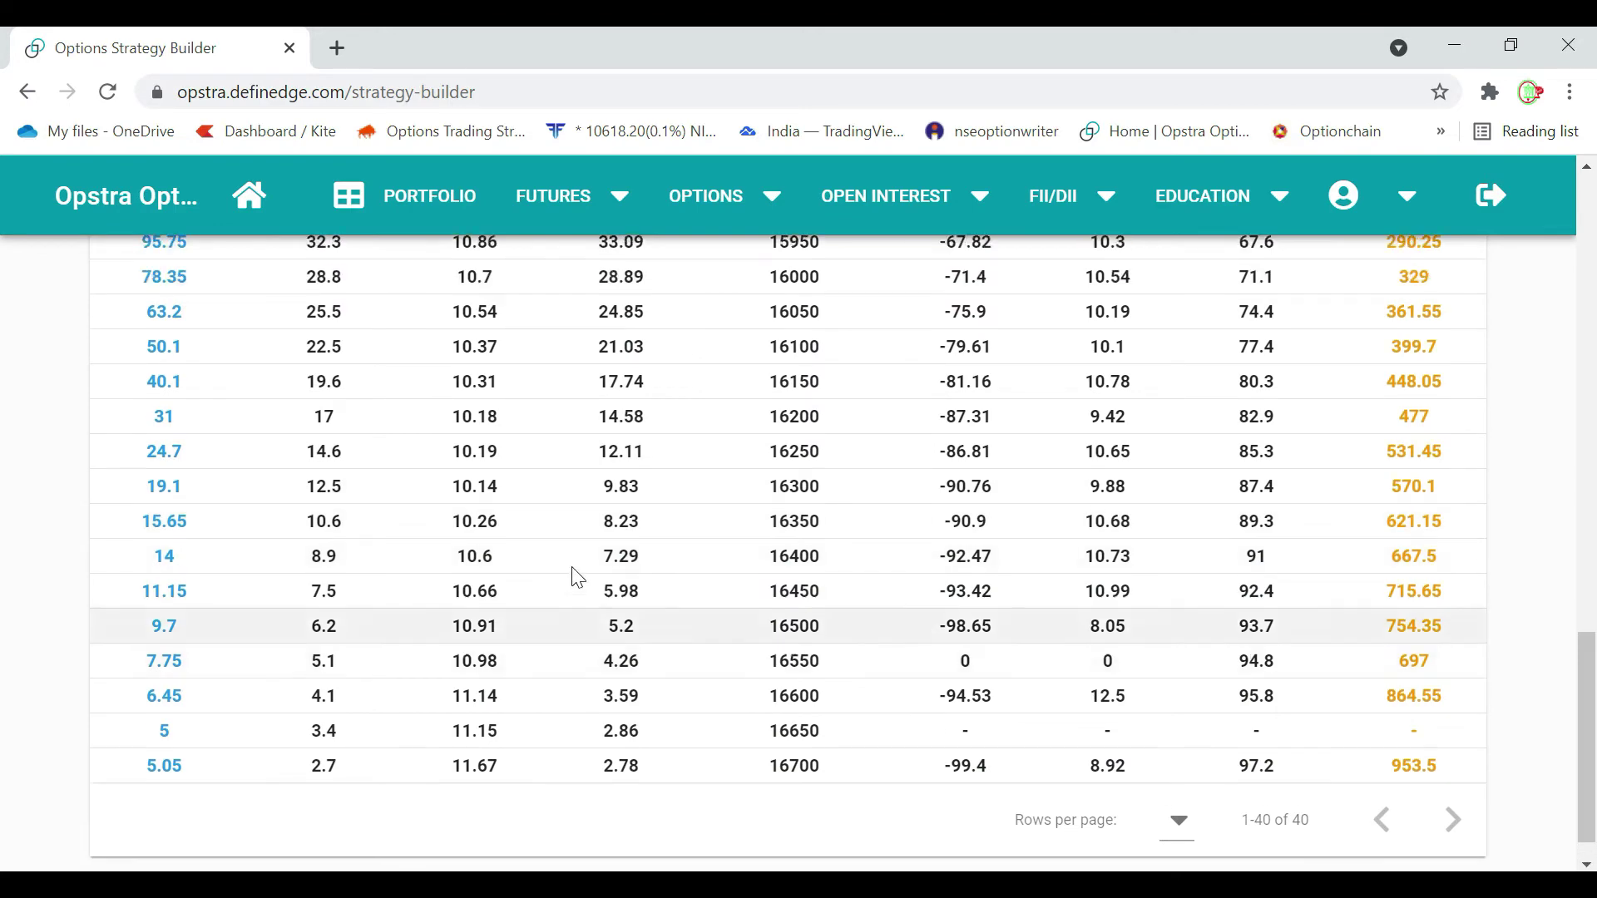
{"action": "scroll", "coordinate": [682, 616], "scroll_direction": "up", "scroll_amount": 5}
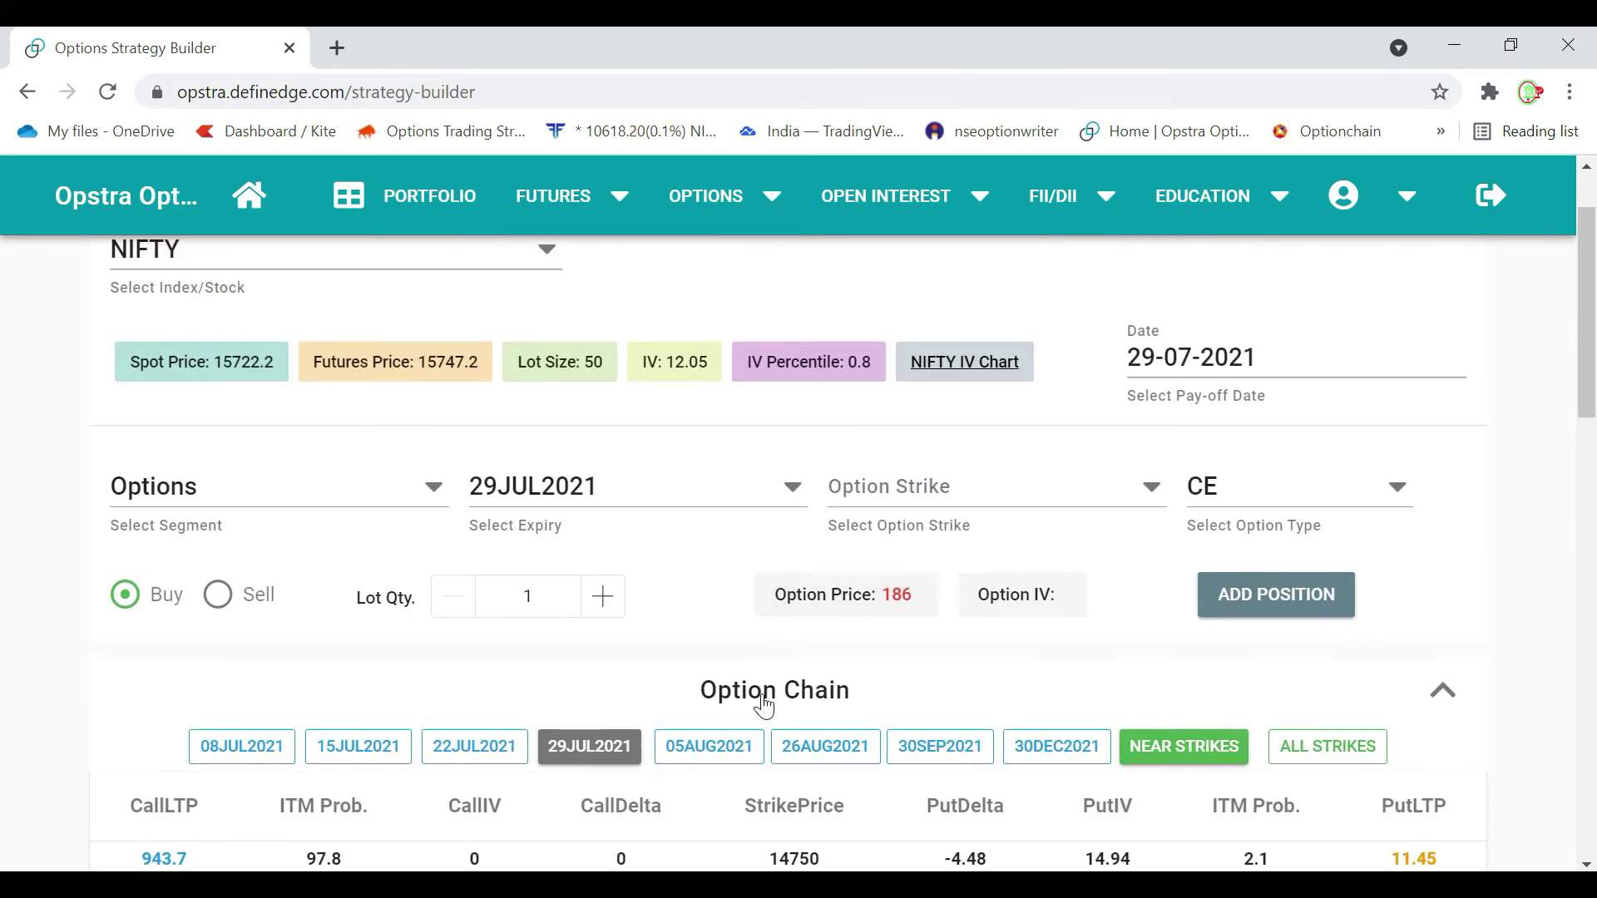
{"action": "left_click", "coordinate": [759, 702]}
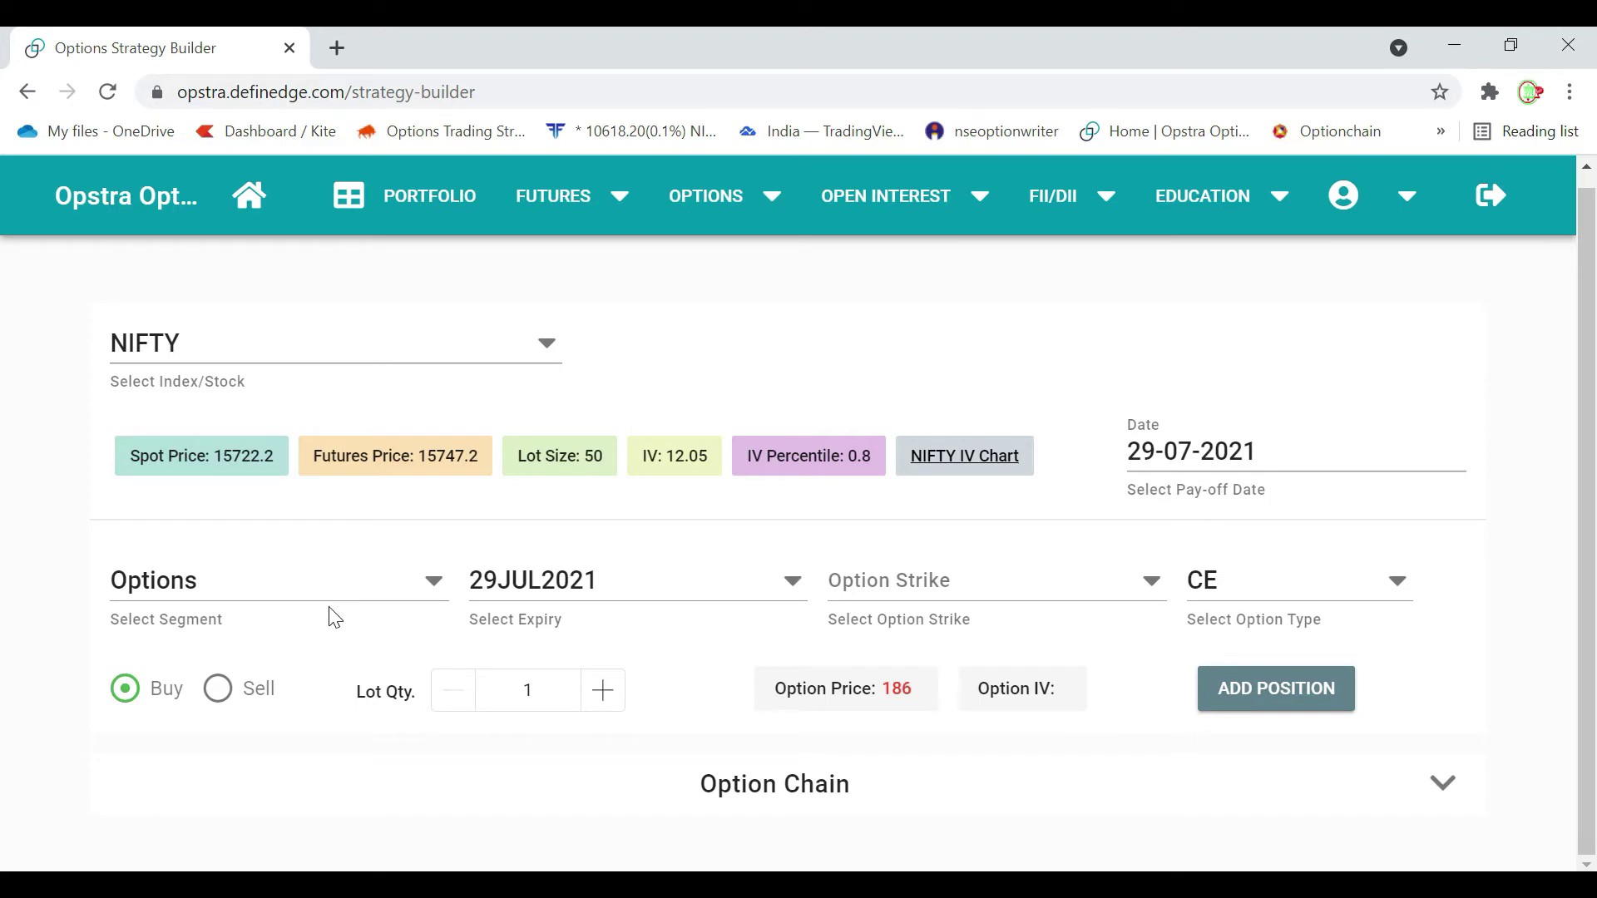
- Switch the segment to Futures, add a one-lot sell position in NIFTY 29JUL2021 futures, and show its Greeks
{"action": "left_click", "coordinate": [436, 586]}
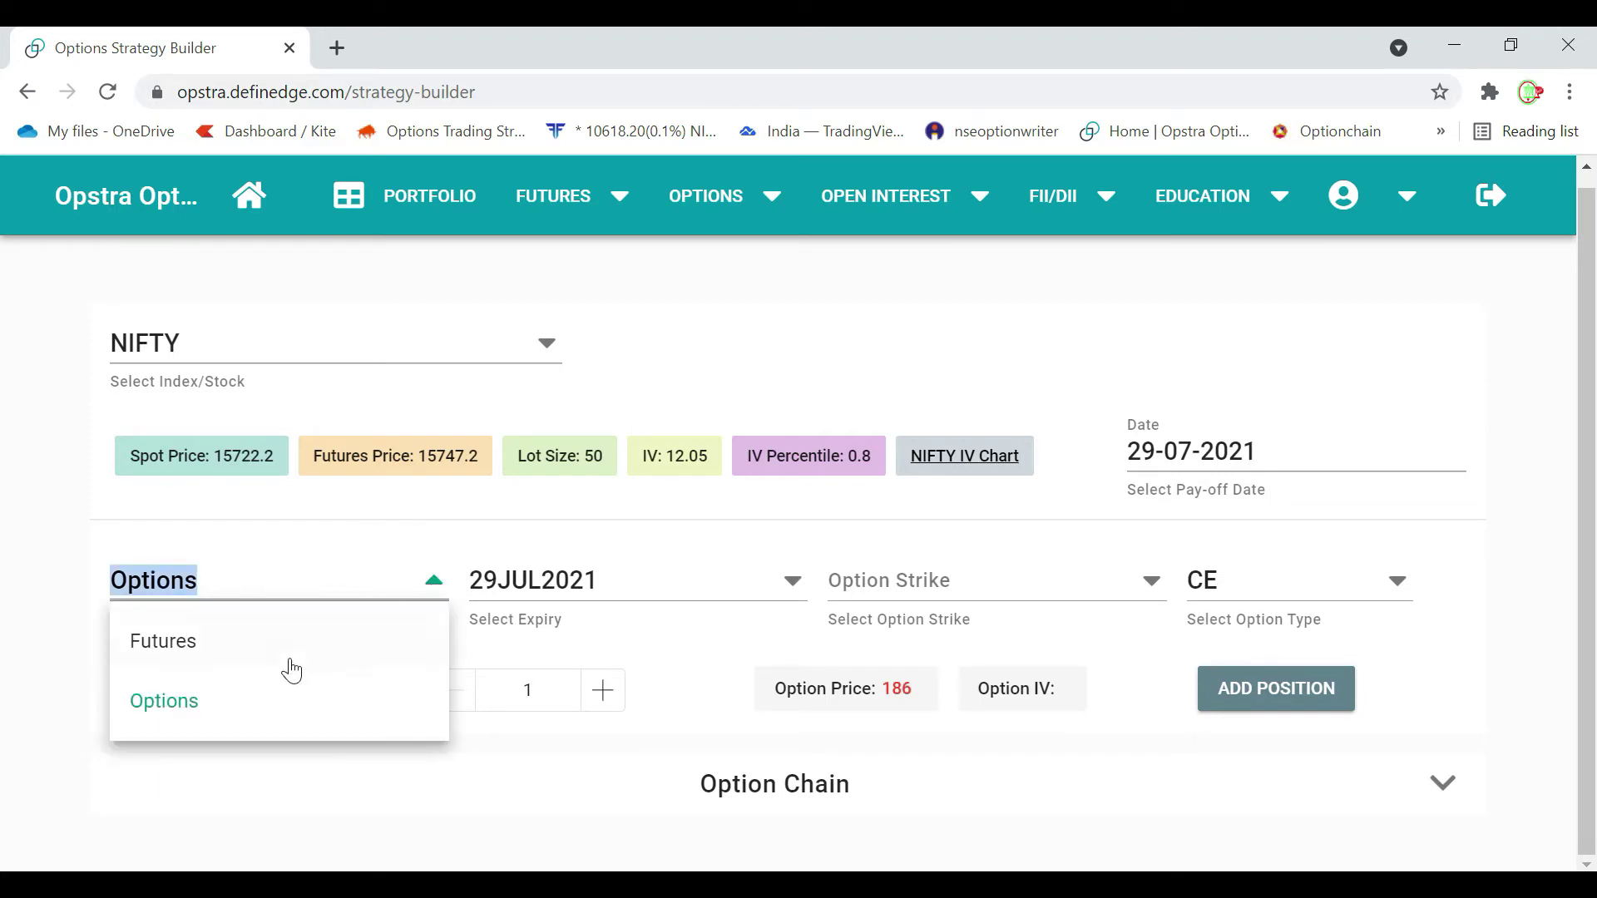
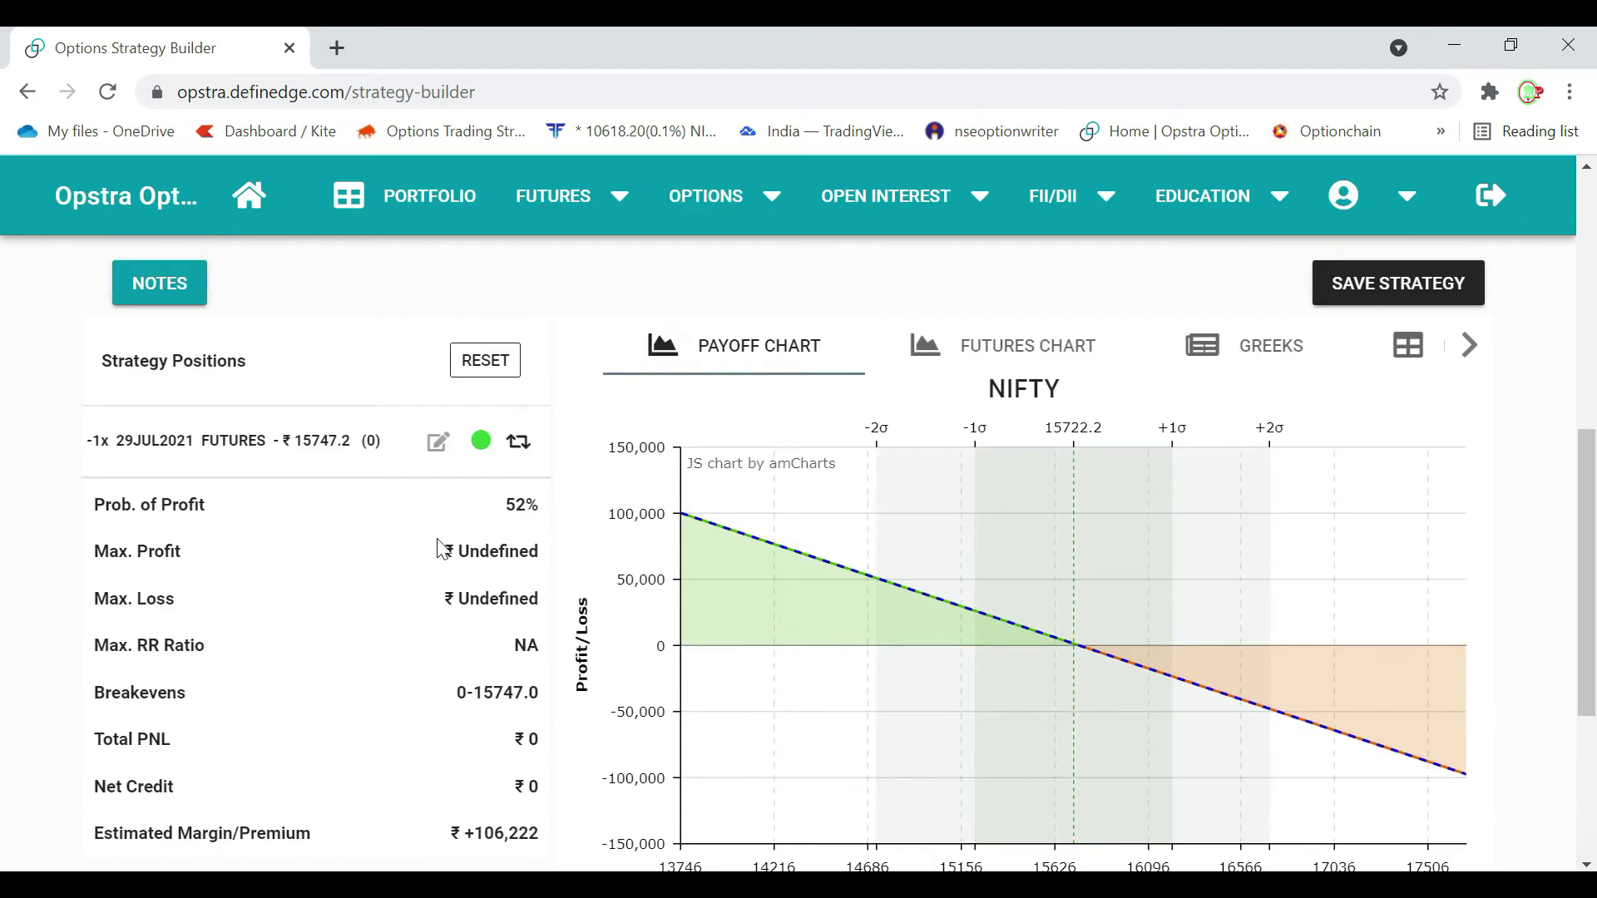
{"action": "left_click", "coordinate": [1221, 355]}
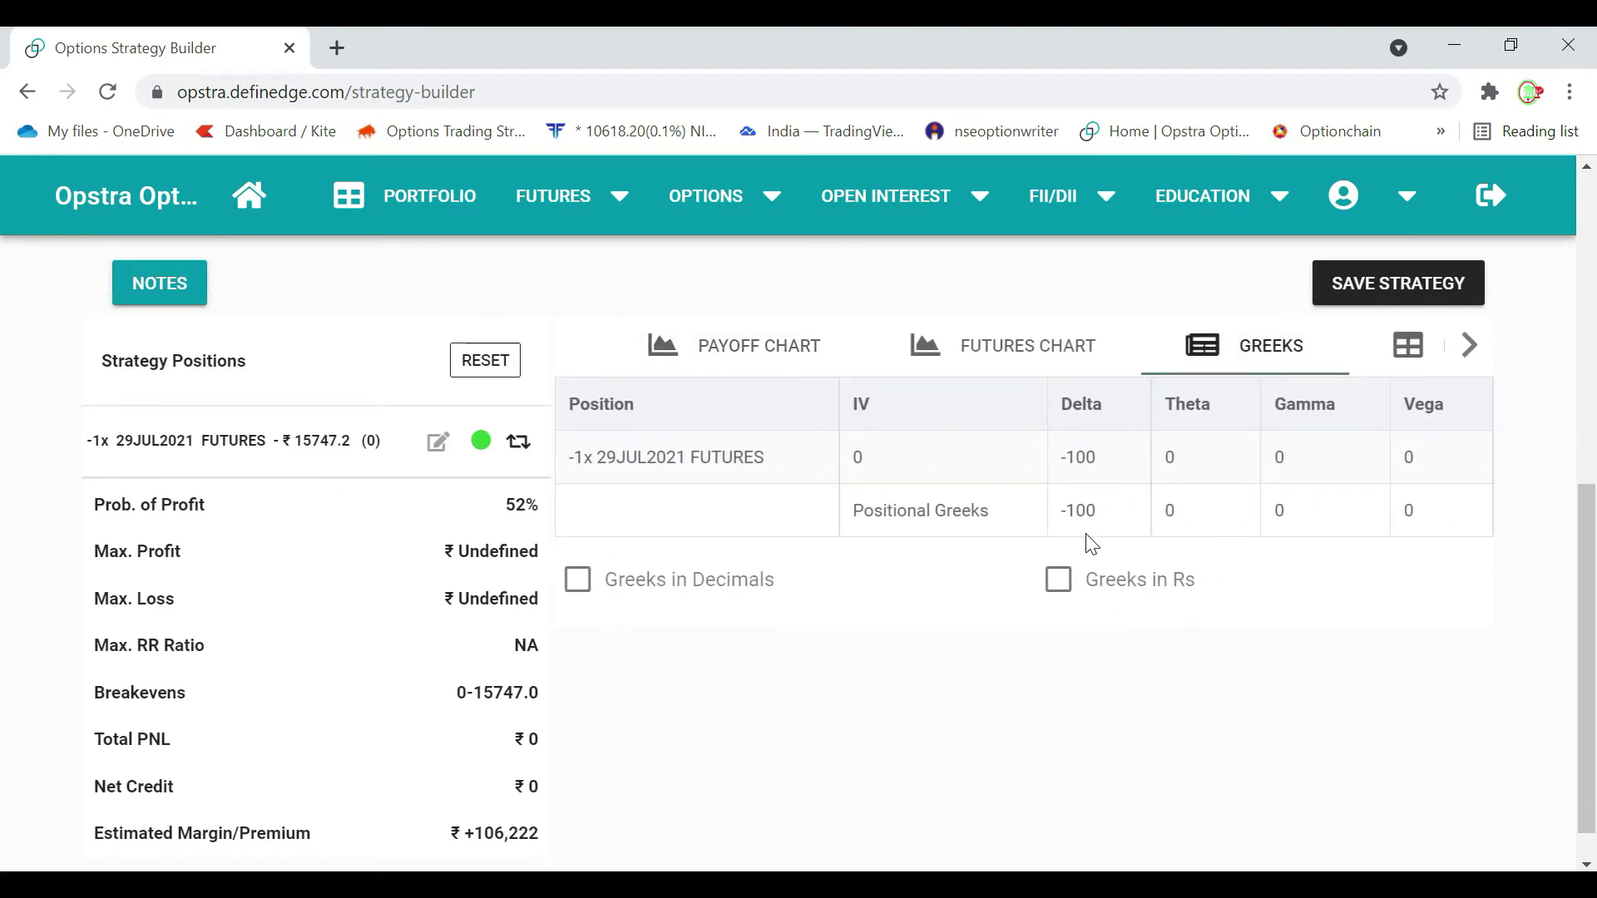
{"action": "scroll", "coordinate": [761, 467], "scroll_direction": "down", "scroll_amount": 1}
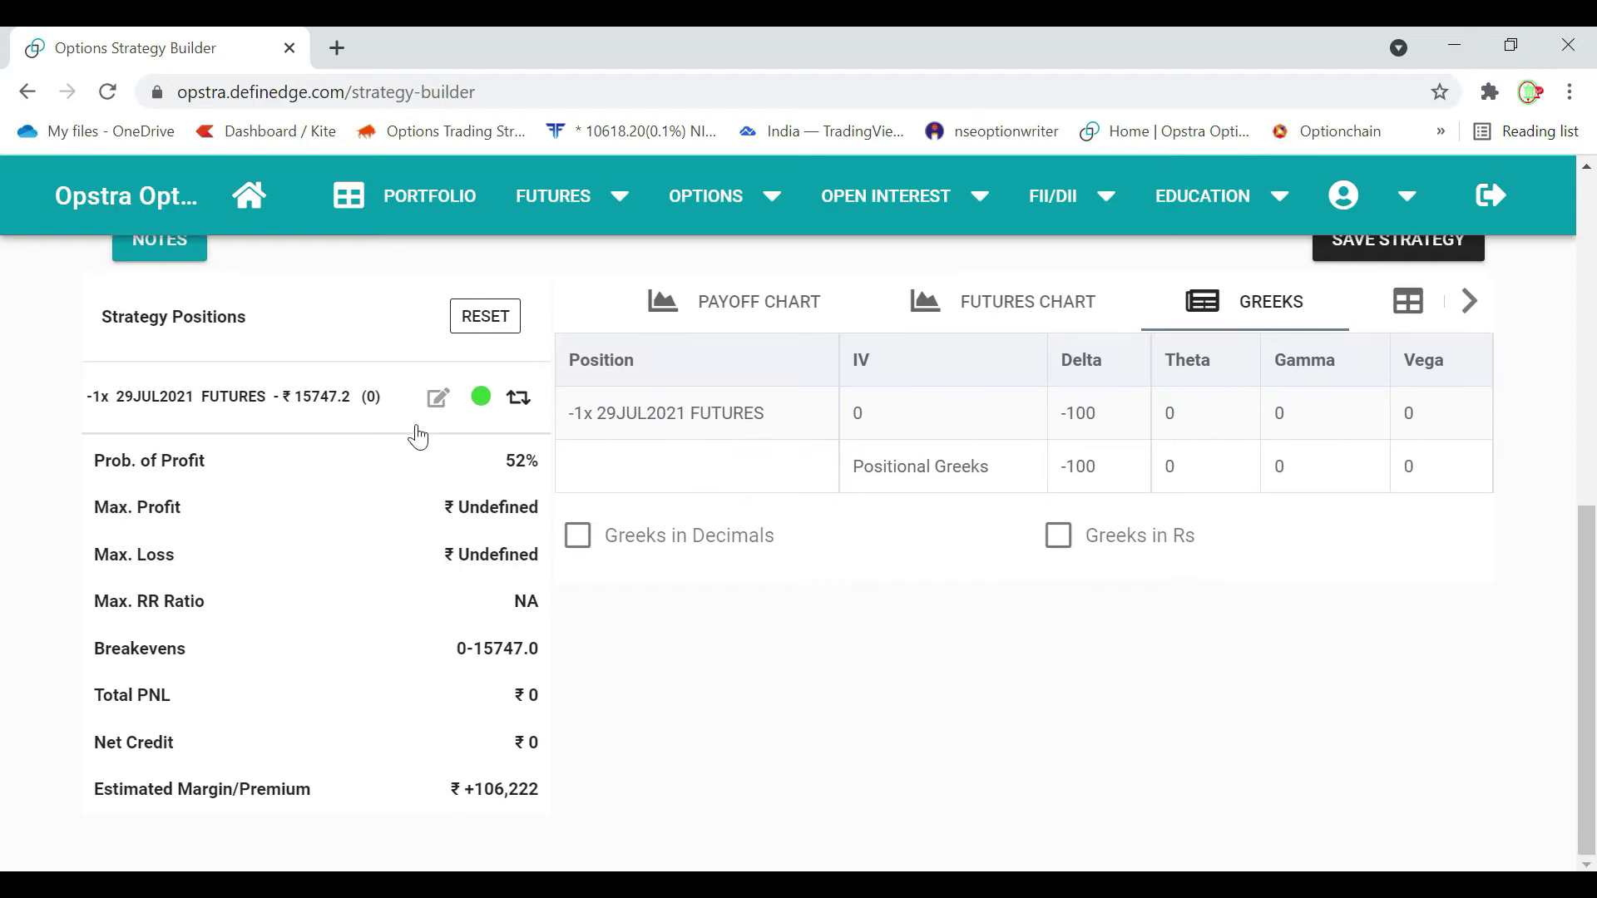
- Reset the short futures position and set the position entry to the Options segment with Buy
{"action": "left_click", "coordinate": [491, 317]}
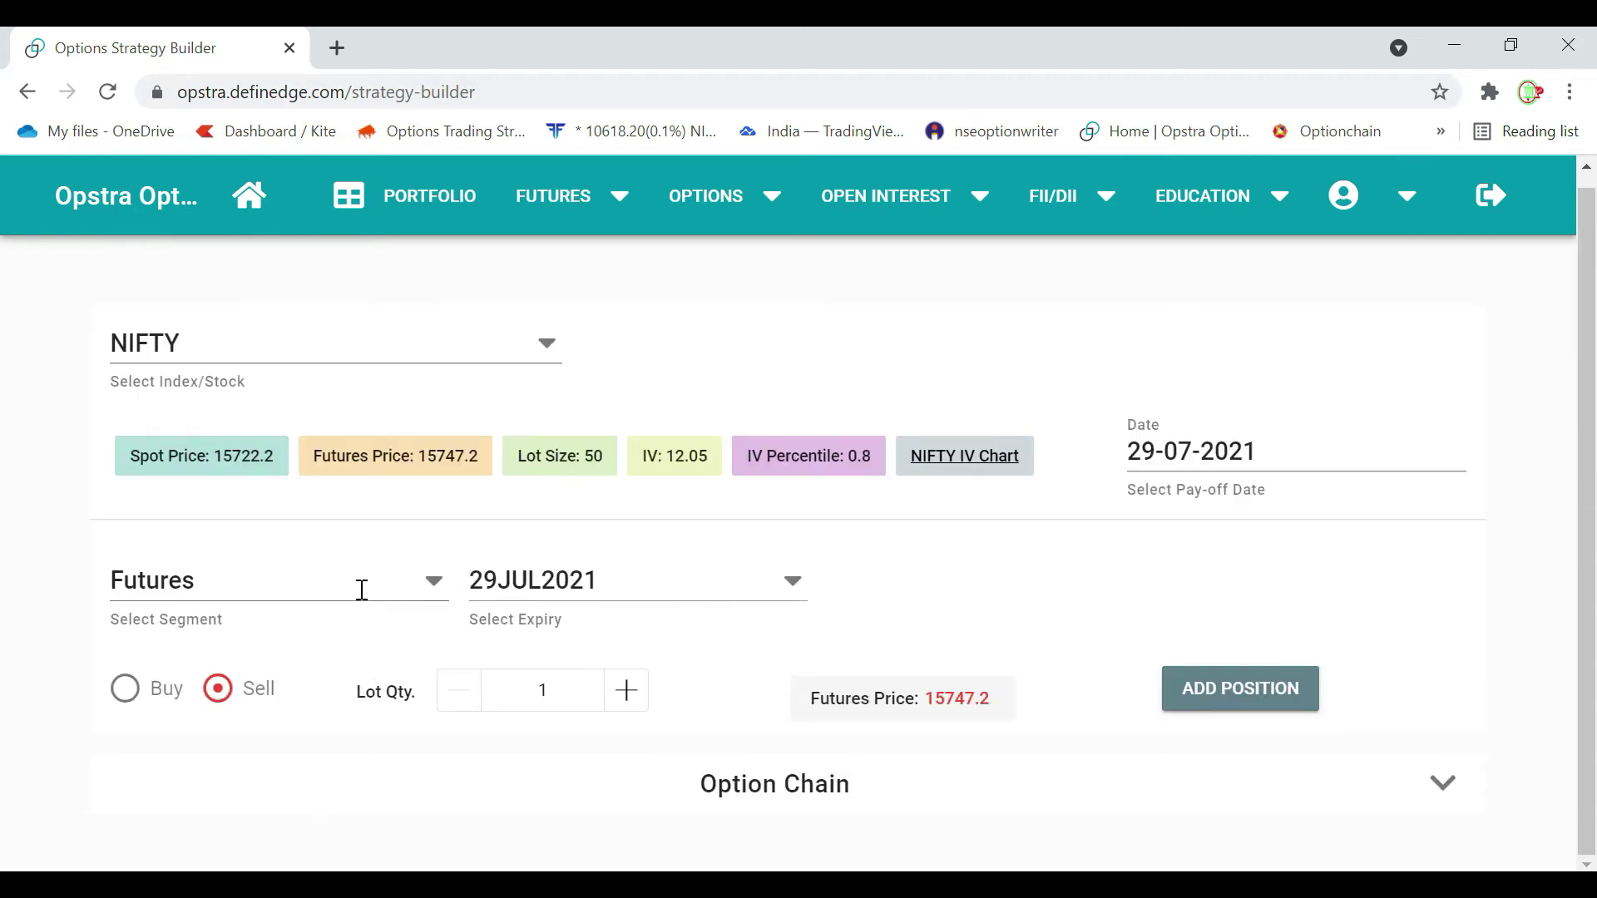
{"action": "left_click", "coordinate": [433, 581]}
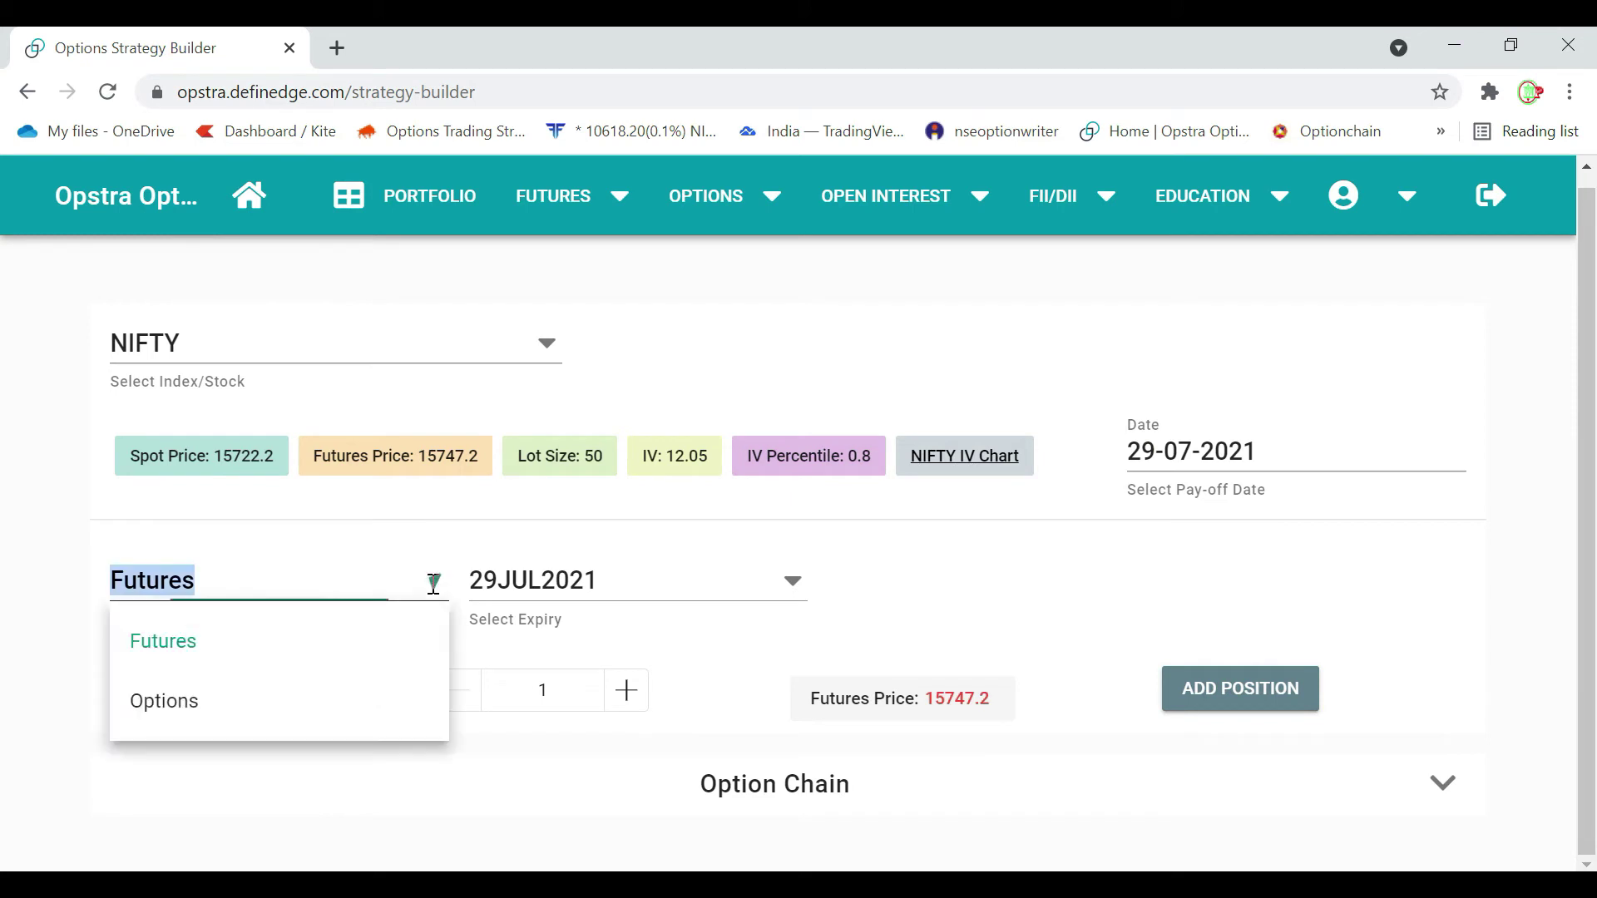
{"action": "left_click", "coordinate": [222, 711]}
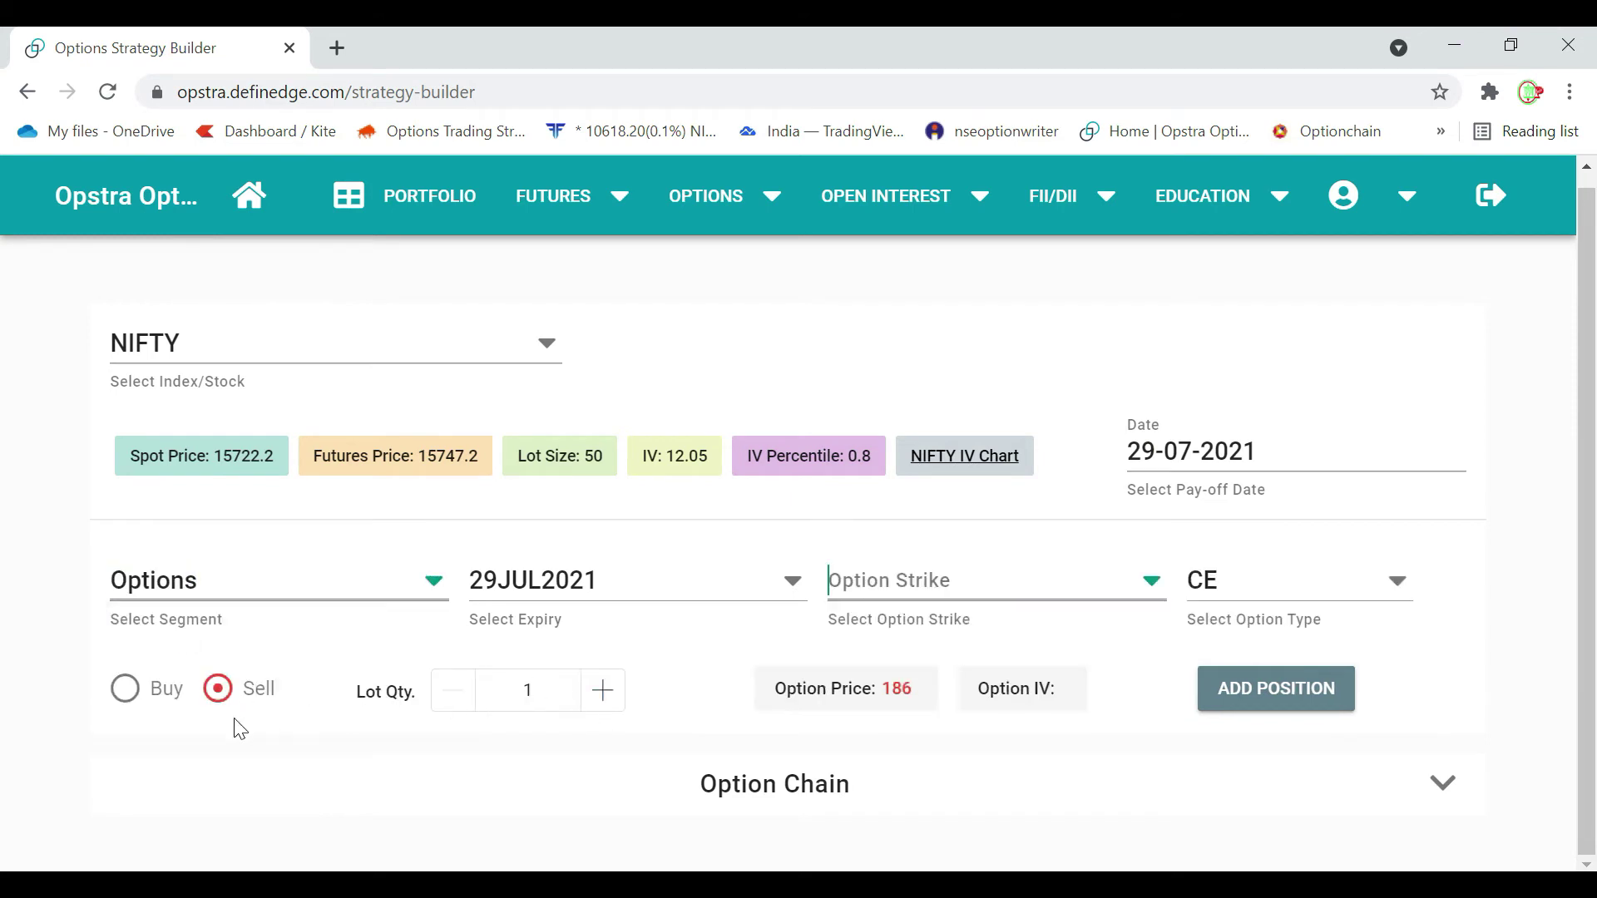
{"action": "left_click", "coordinate": [126, 688]}
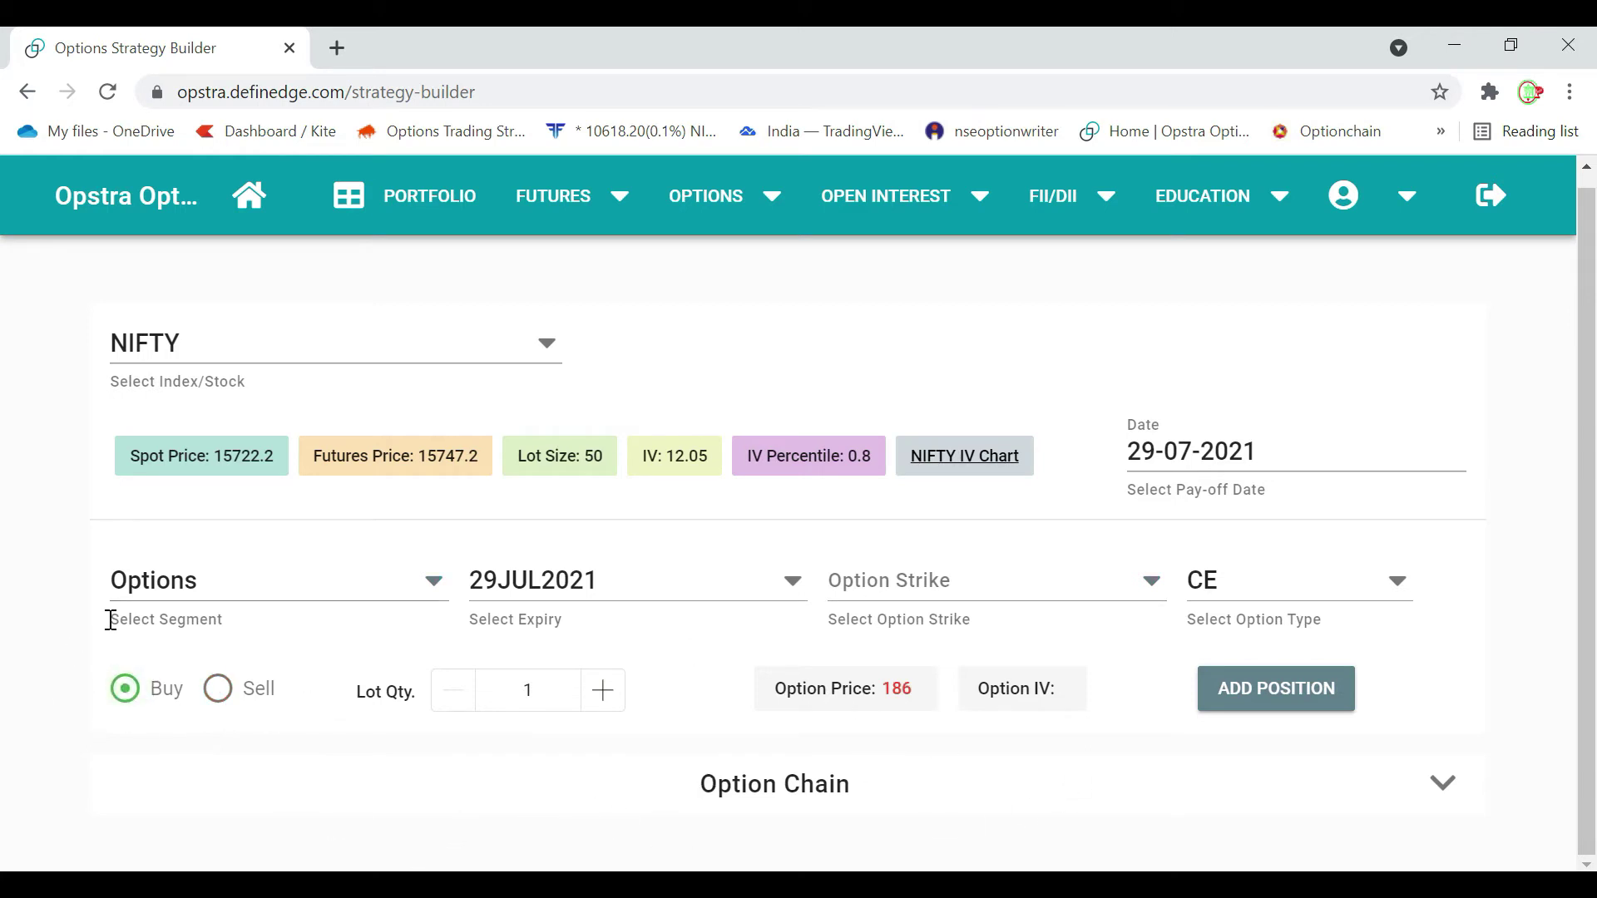
- Expand the option chain and add a one-lot sell position in the 29JUL2021 15750 CE at ₹187.95
{"action": "left_click", "coordinate": [743, 780]}
{"action": "scroll", "coordinate": [665, 640], "scroll_direction": "down", "scroll_amount": 15}
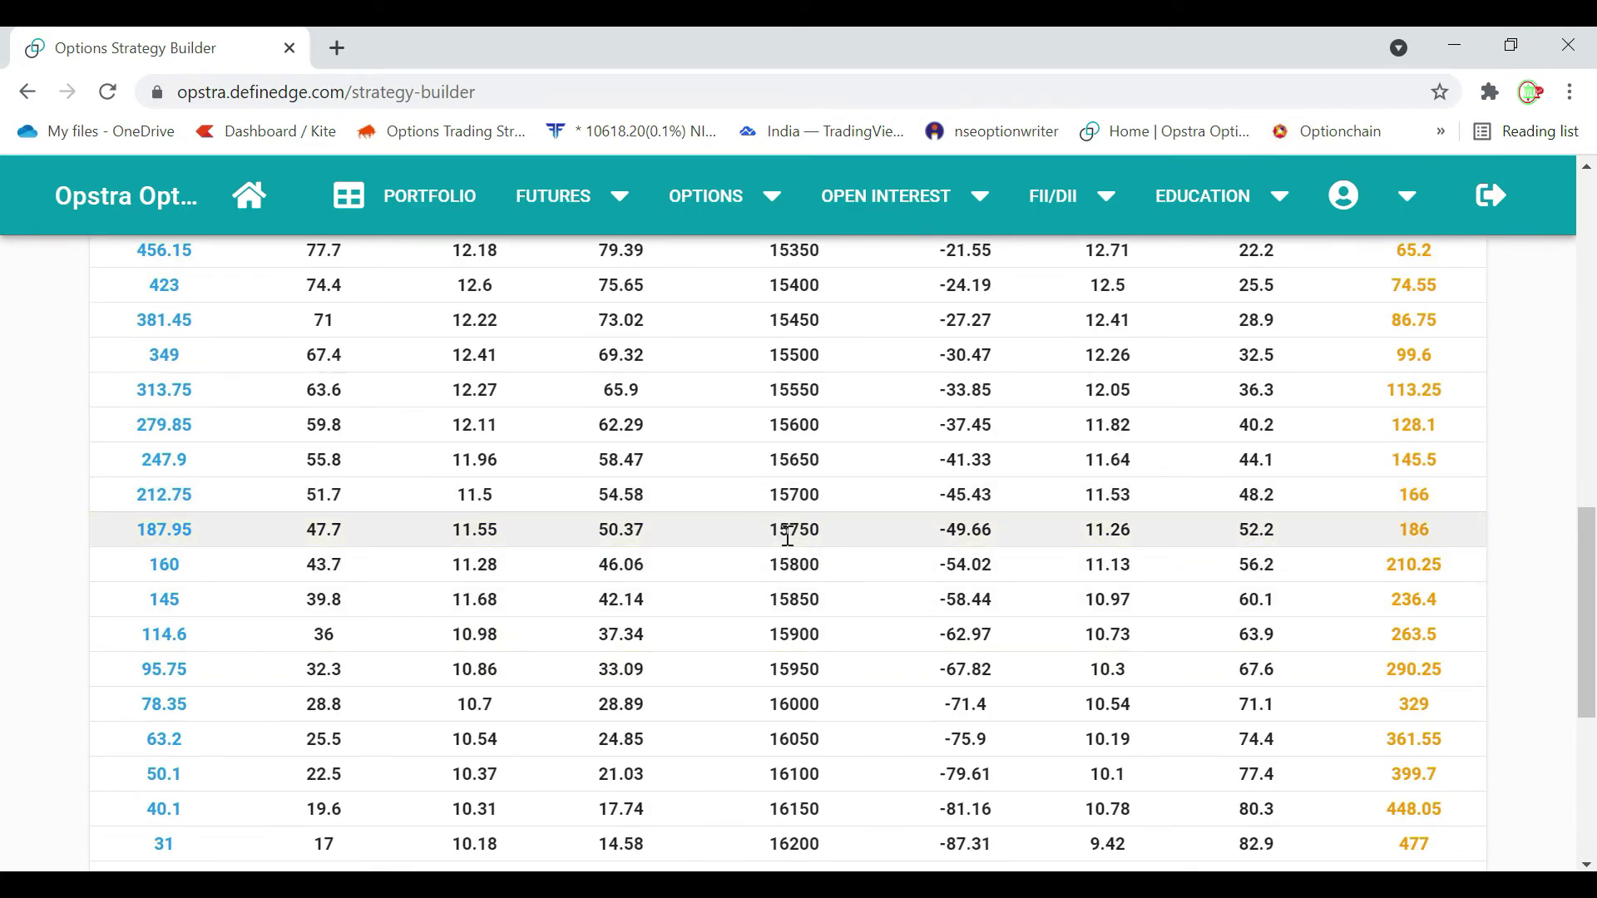
{"action": "mouse_move", "coordinate": [154, 541]}
{"action": "left_click", "coordinate": [237, 539]}
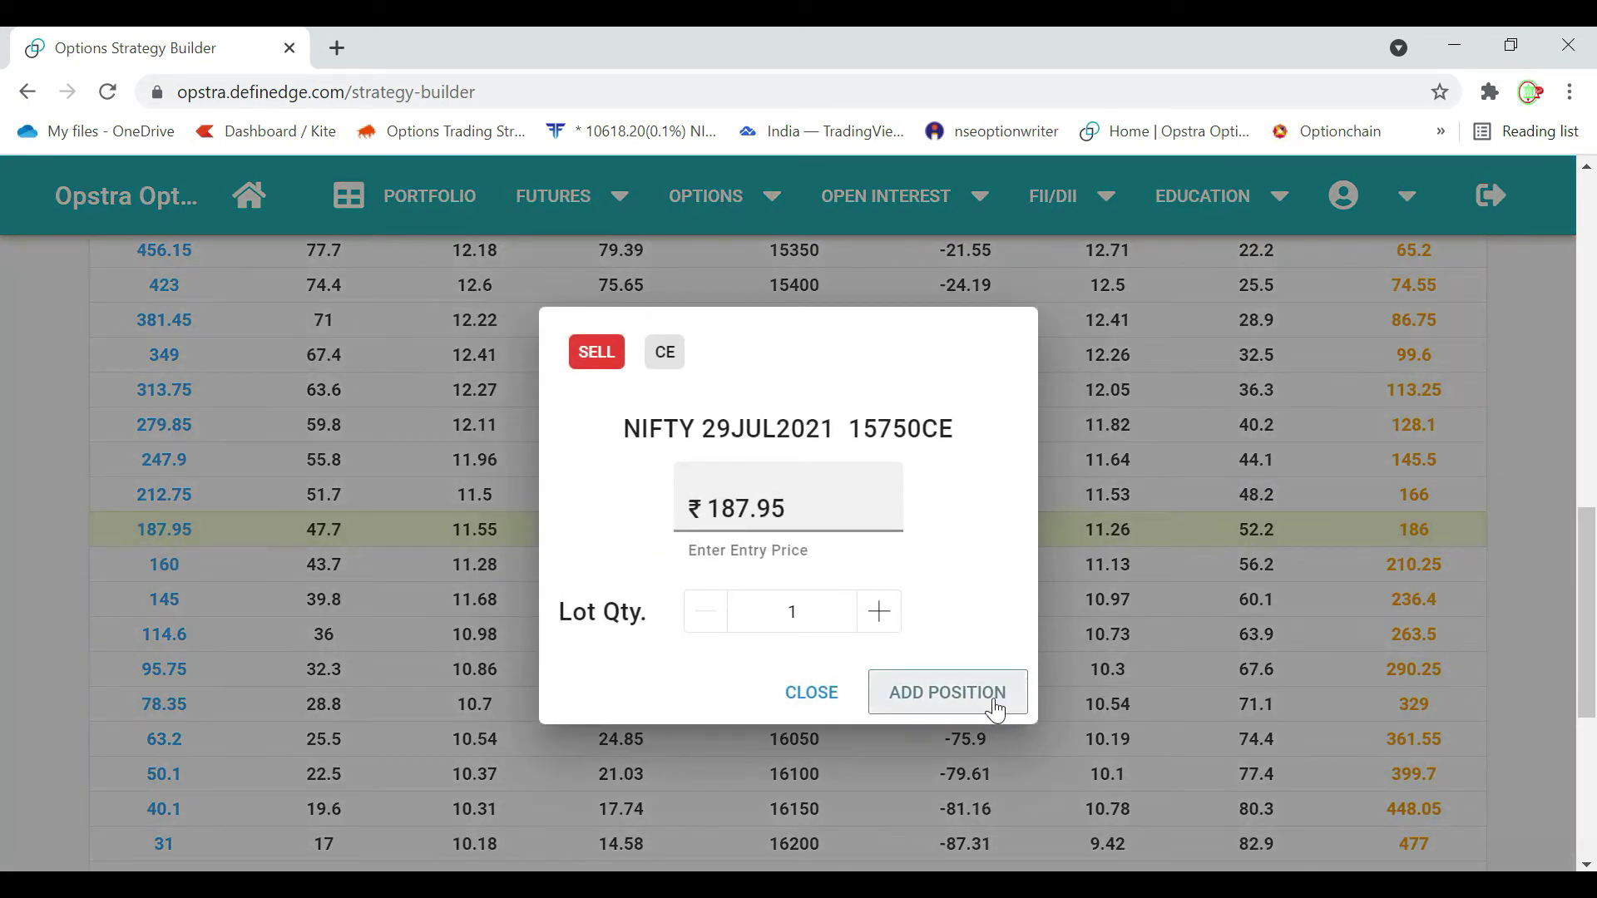
{"action": "left_click", "coordinate": [995, 709]}
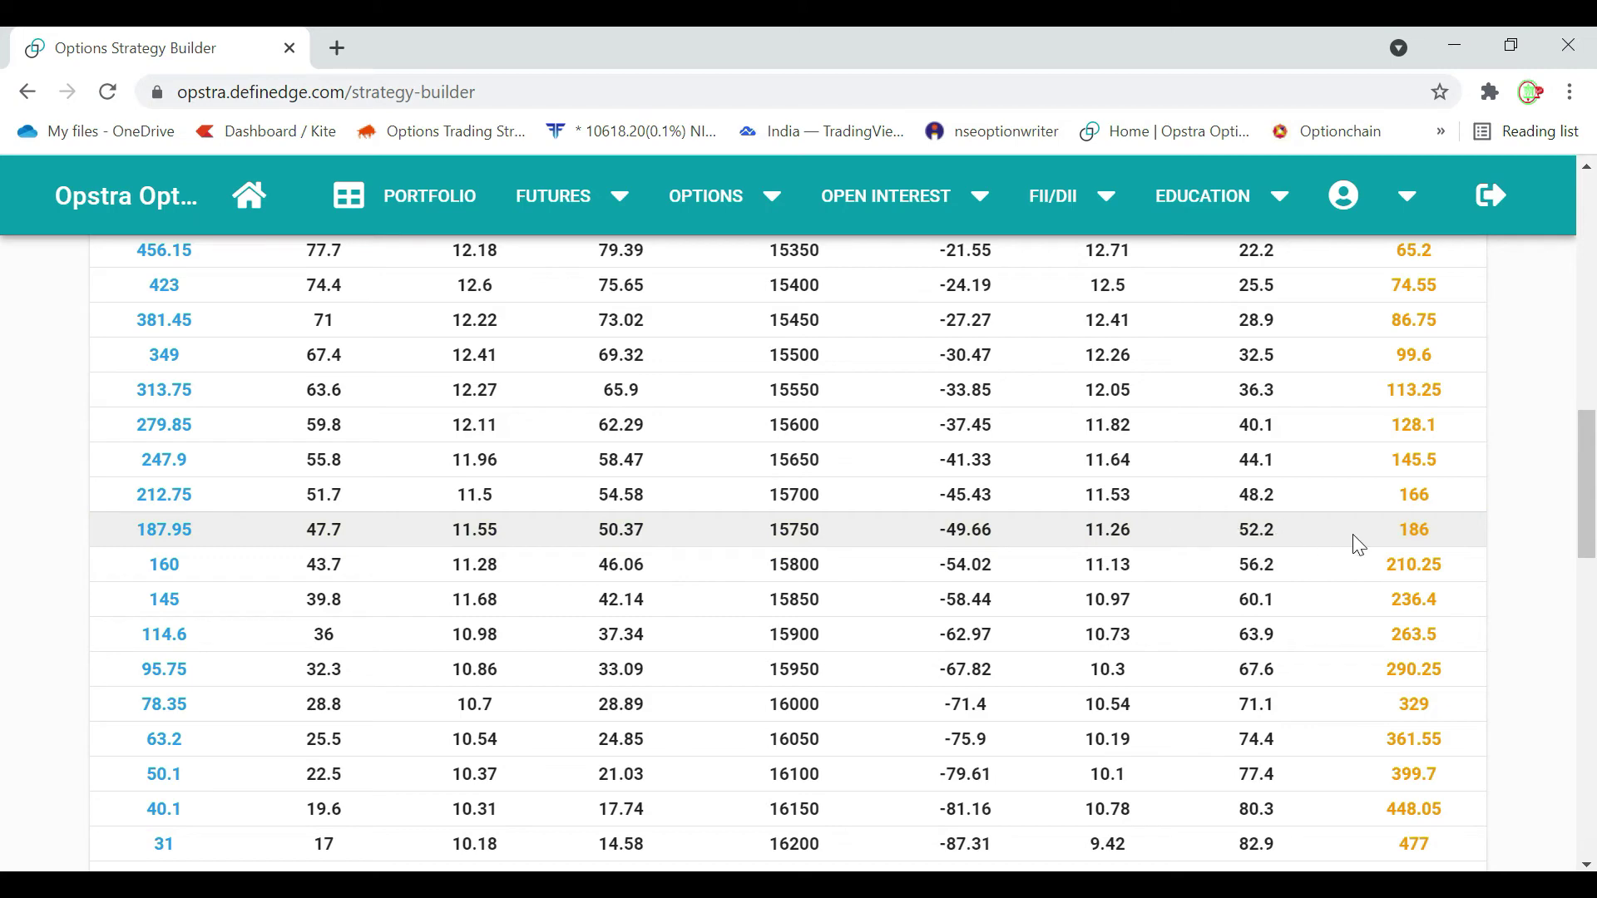
- Add a one-lot buy position in the 29JUL2021 15750 PE at ₹186 and collapse the option chain
{"action": "mouse_move", "coordinate": [1414, 529]}
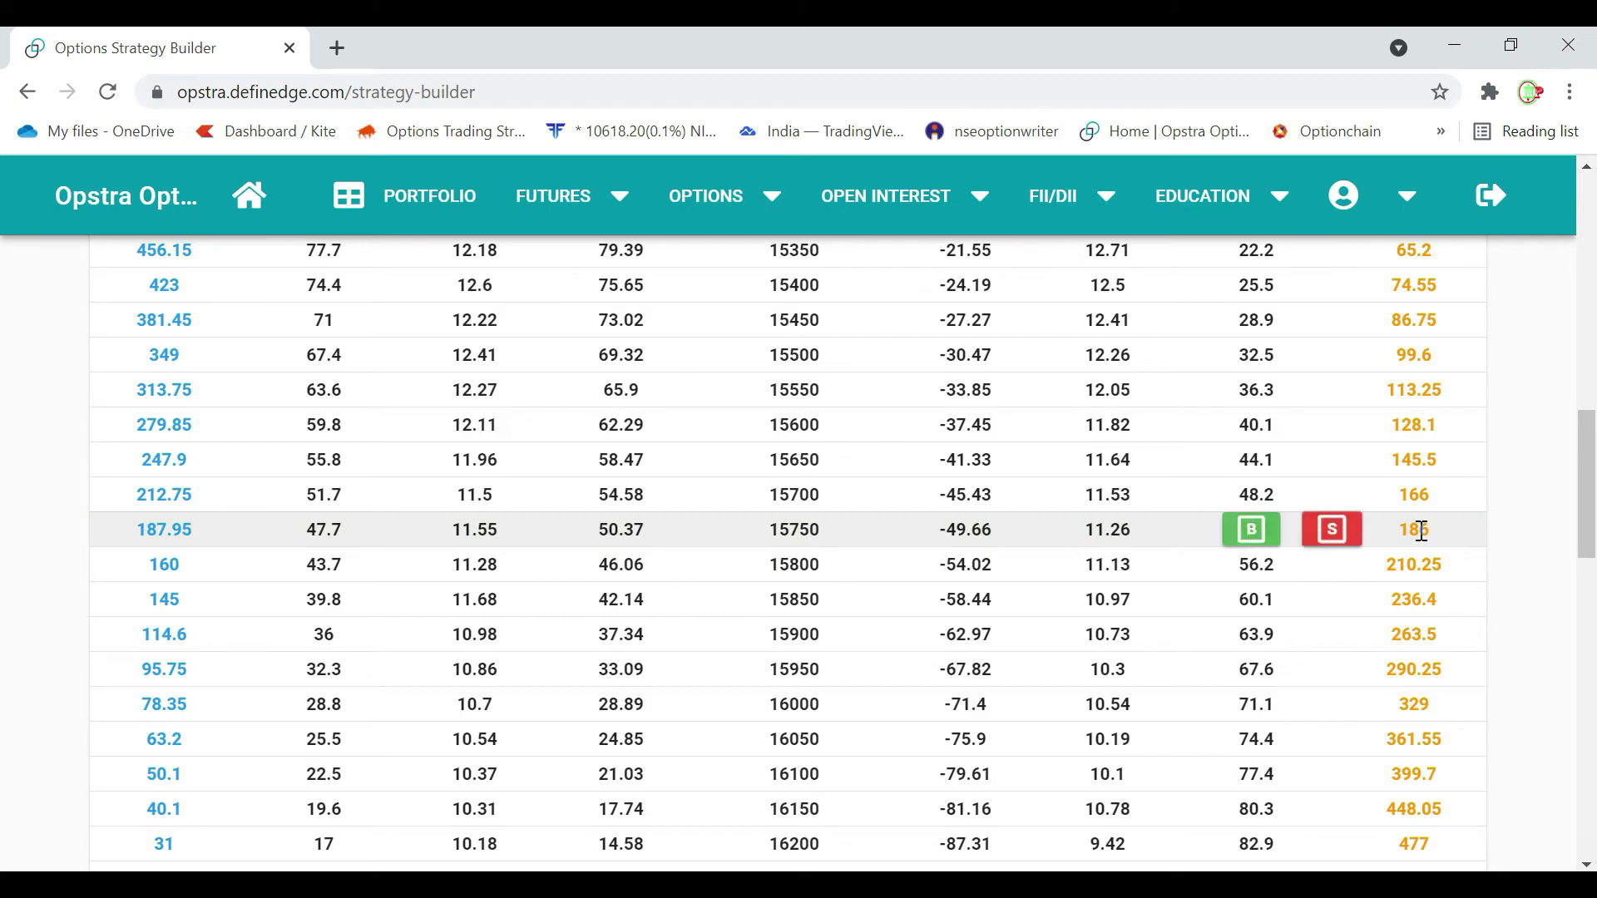
{"action": "left_click", "coordinate": [1254, 532]}
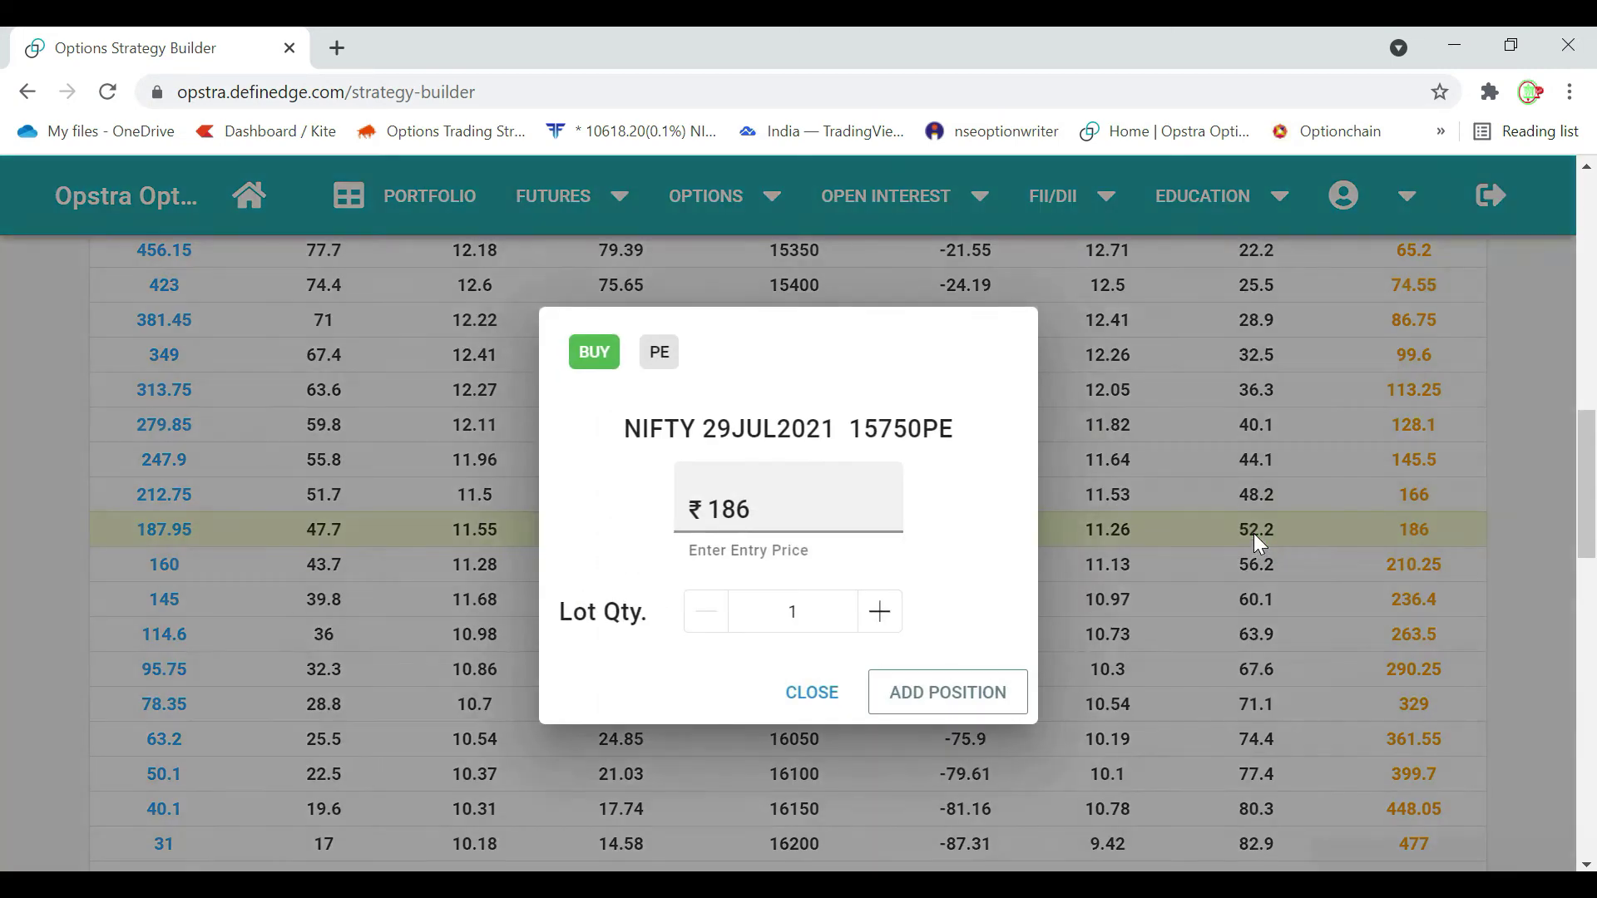
{"action": "left_click", "coordinate": [970, 701]}
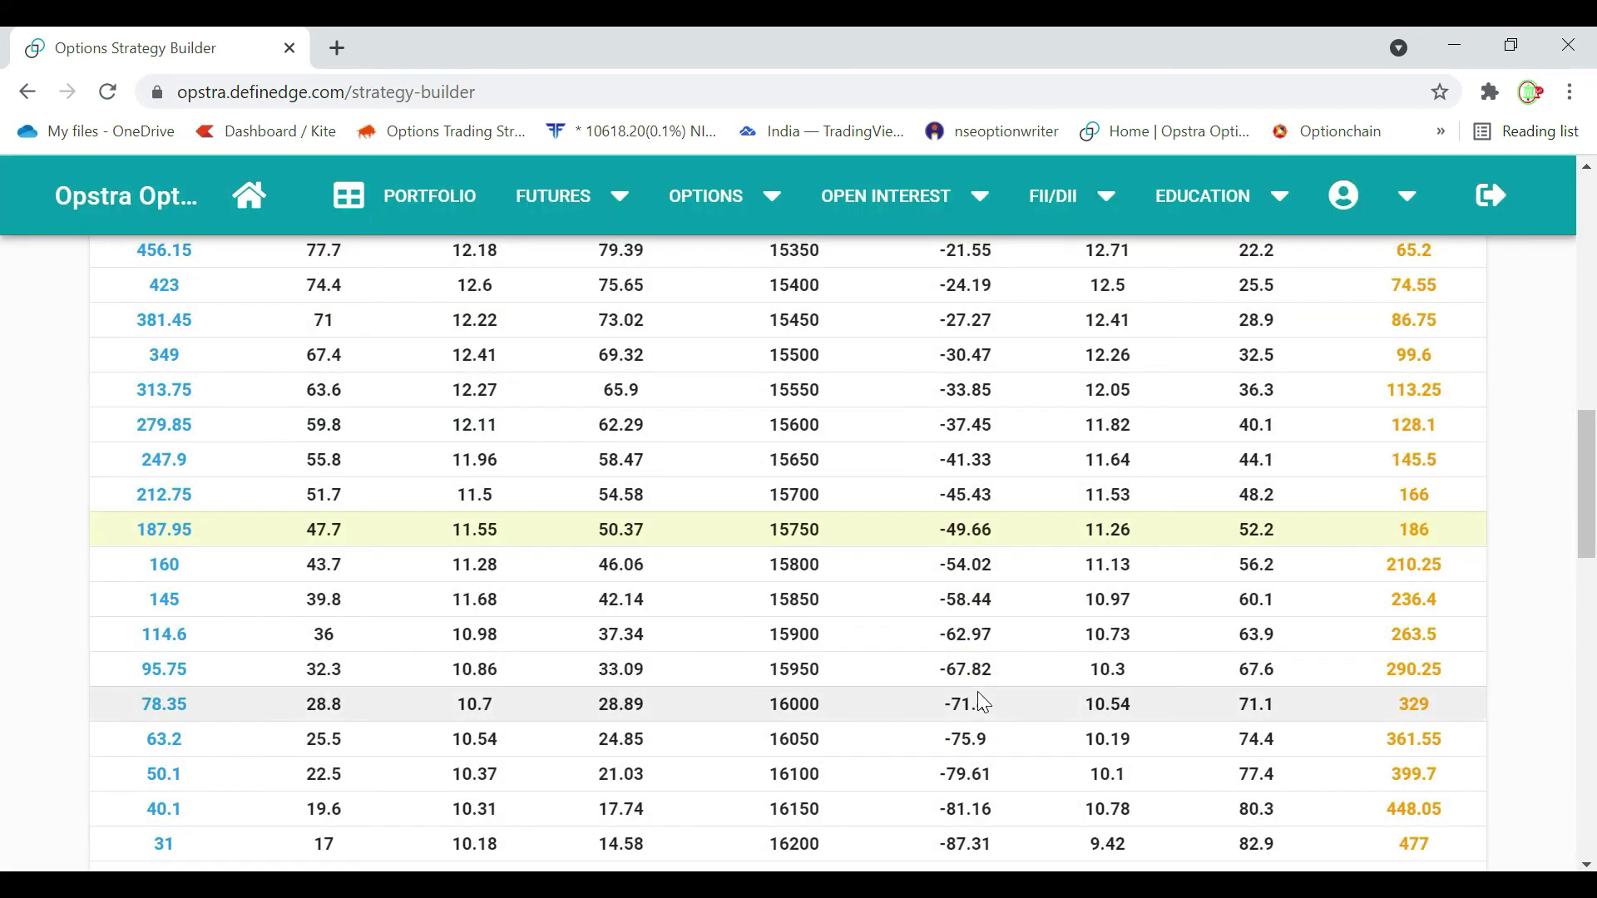
{"action": "scroll", "coordinate": [956, 559], "scroll_direction": "up", "scroll_amount": 9}
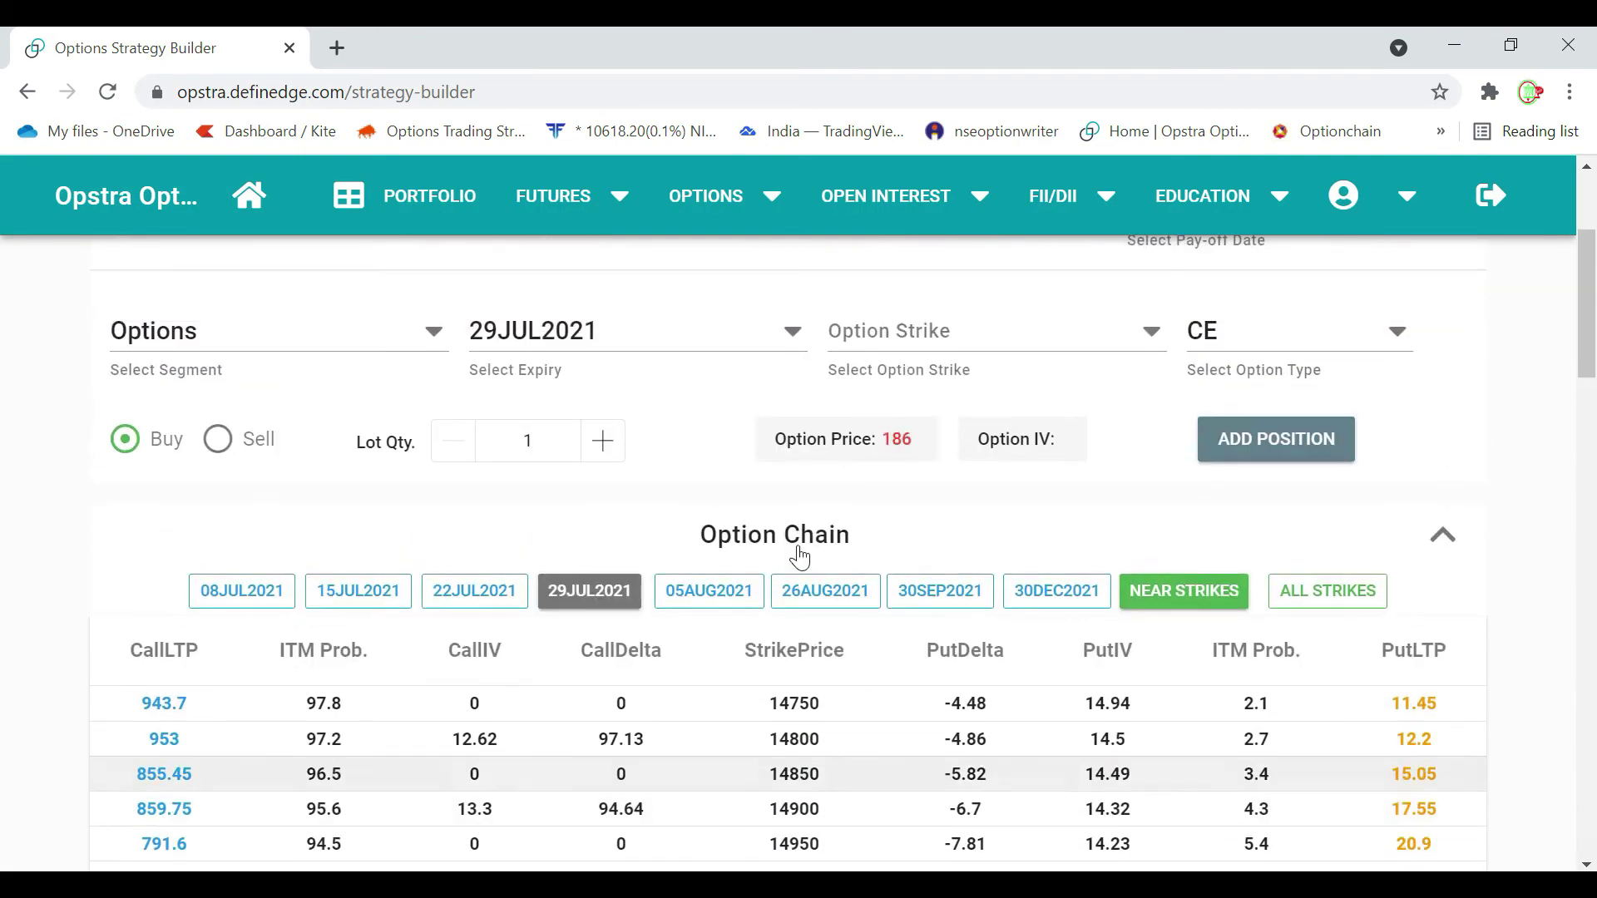
{"action": "left_click", "coordinate": [787, 556]}
- Examine the synthetic short futures payoff chart alongside its strategy positions, breakevens, net credit and estimated margin
{"action": "scroll", "coordinate": [809, 552], "scroll_direction": "down", "scroll_amount": 7}
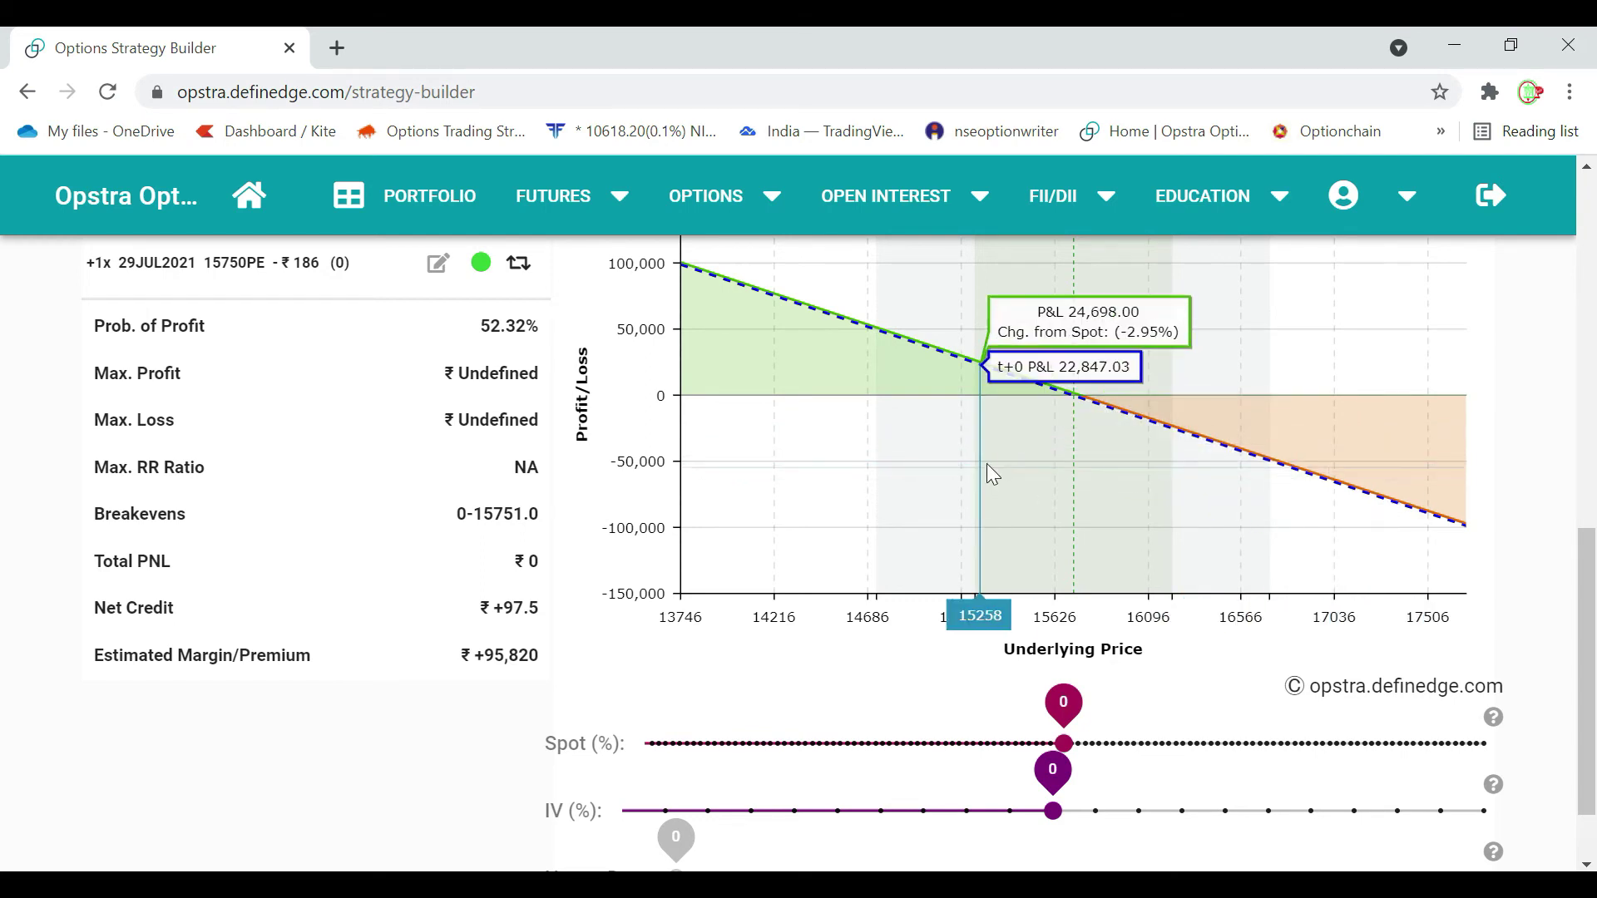
{"action": "scroll", "coordinate": [382, 705], "scroll_direction": "up", "scroll_amount": 3}
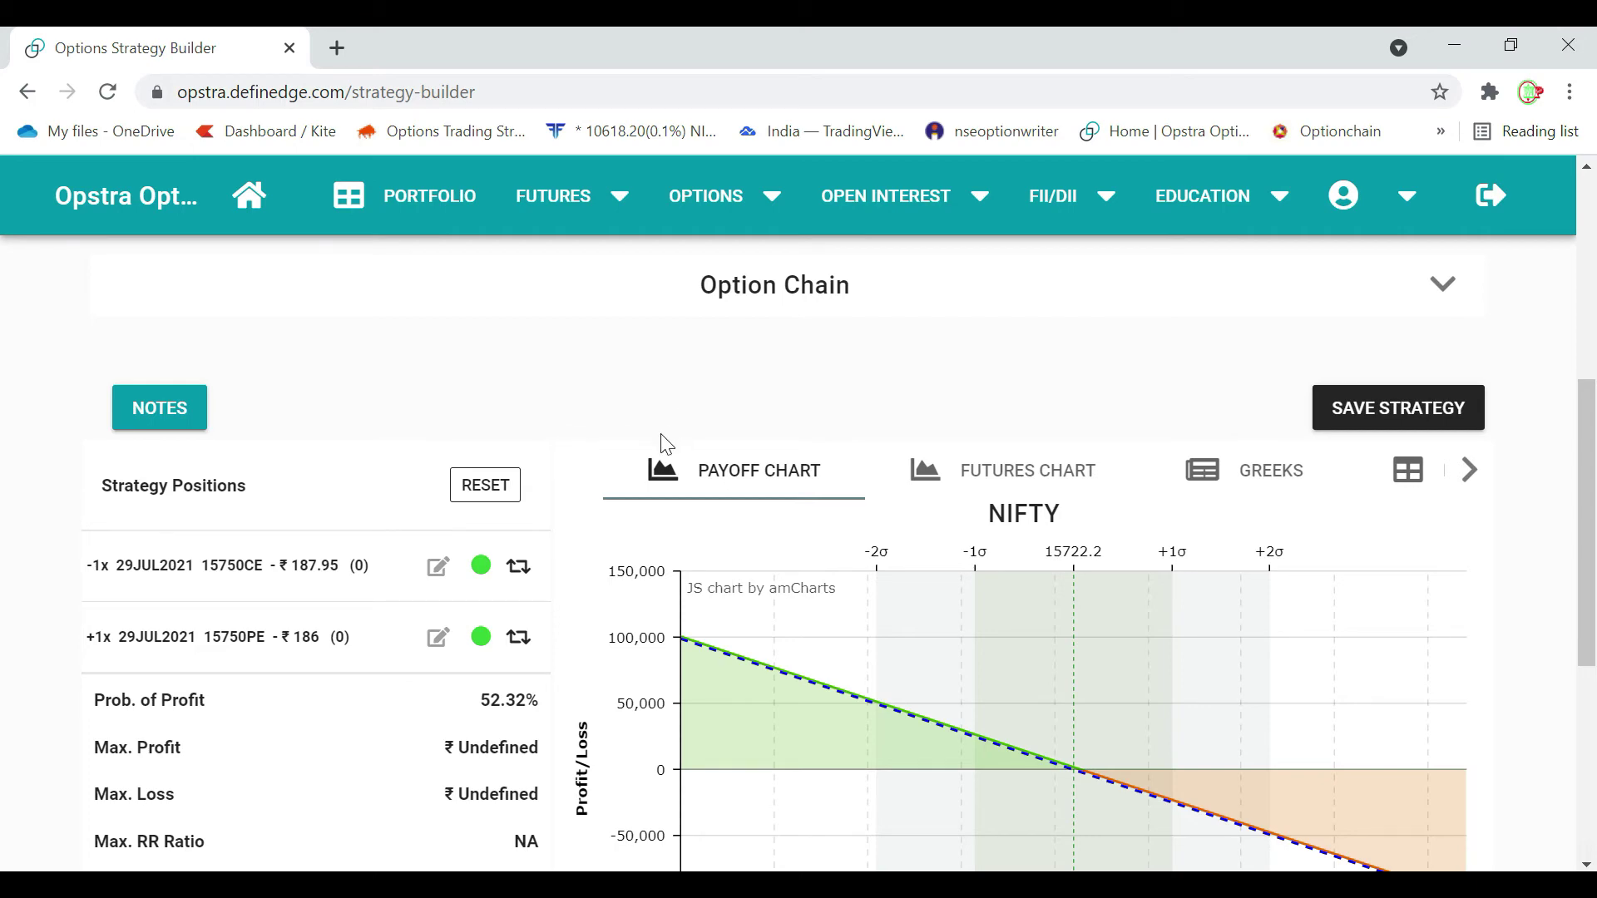
{"action": "scroll", "coordinate": [603, 482], "scroll_direction": "up", "scroll_amount": 3}
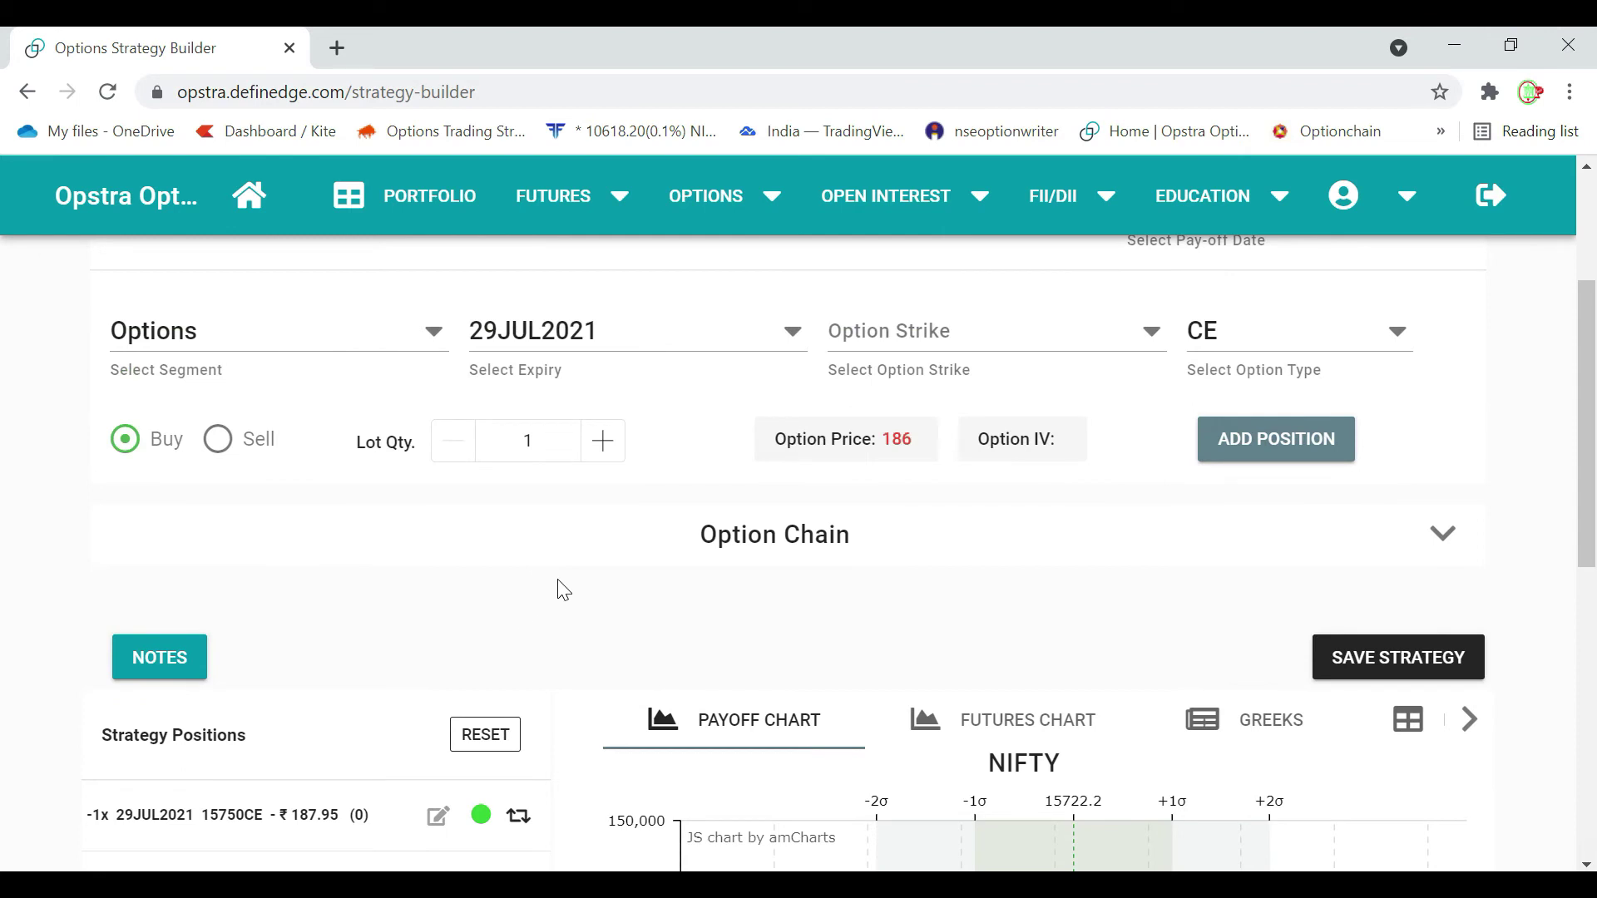
{"action": "scroll", "coordinate": [549, 572], "scroll_direction": "down", "scroll_amount": 2}
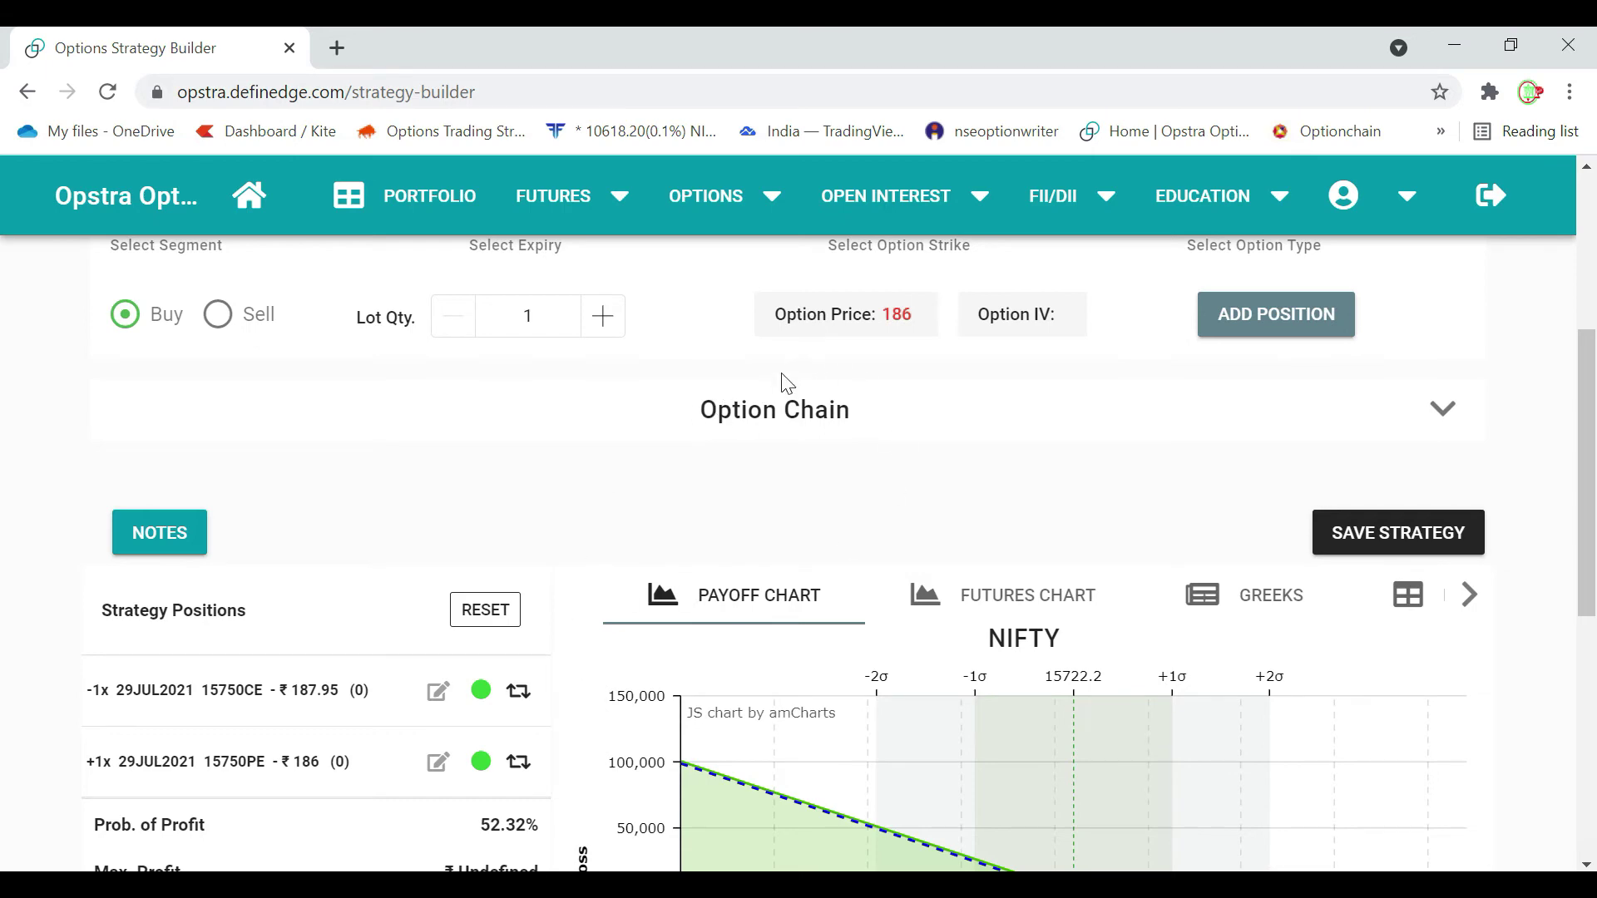
{"action": "scroll", "coordinate": [594, 345], "scroll_direction": "down", "scroll_amount": 3}
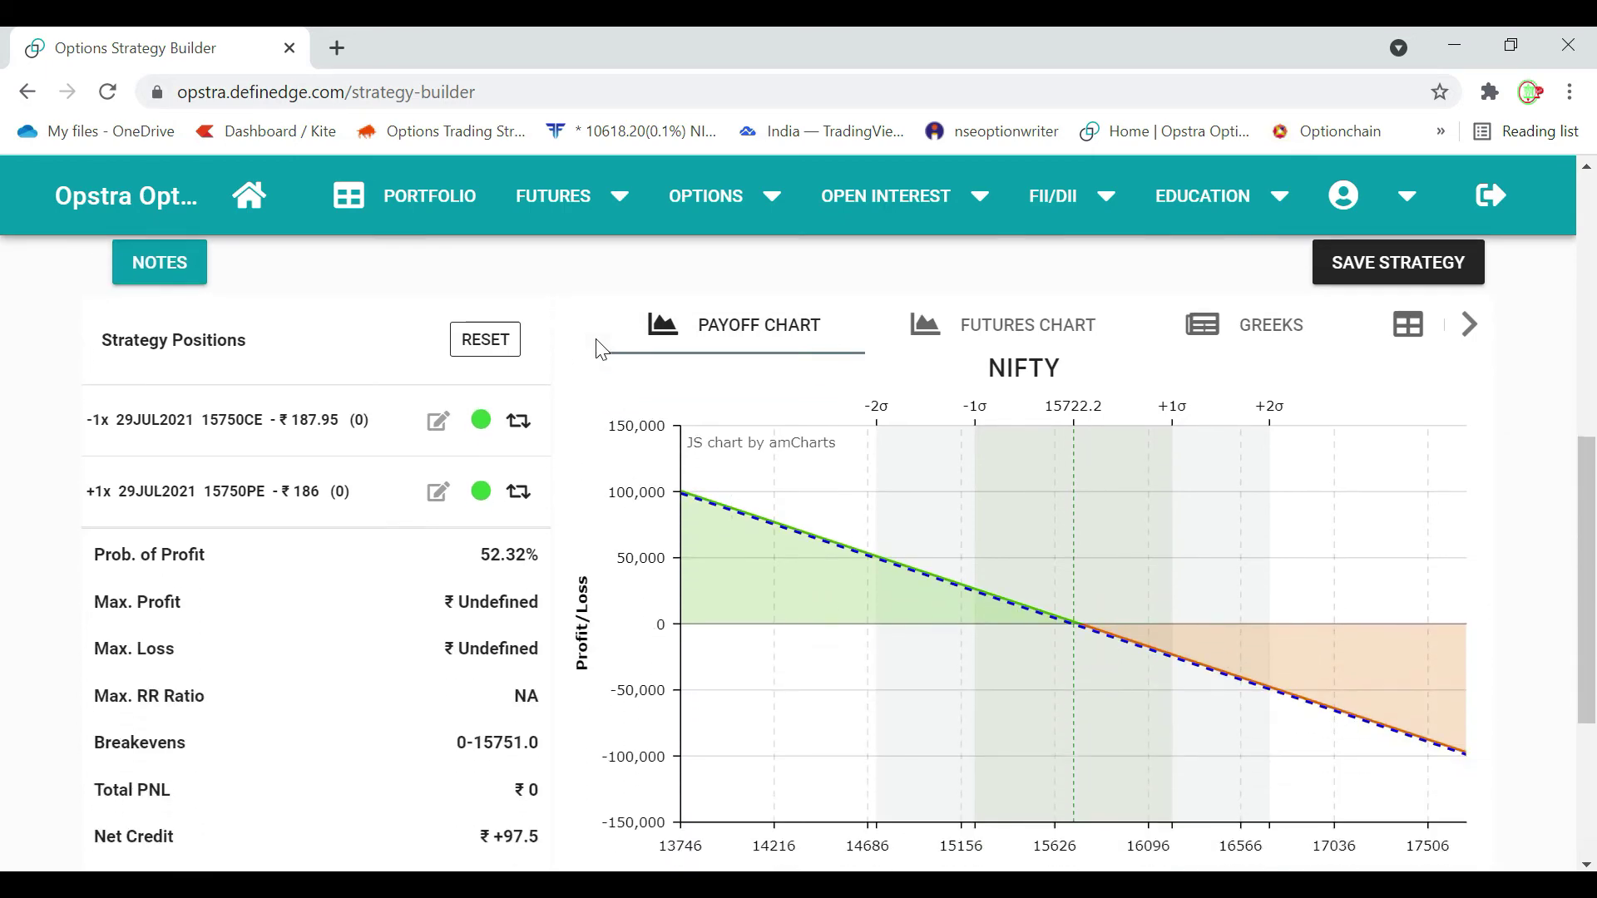
{"action": "scroll", "coordinate": [601, 348], "scroll_direction": "down", "scroll_amount": 3}
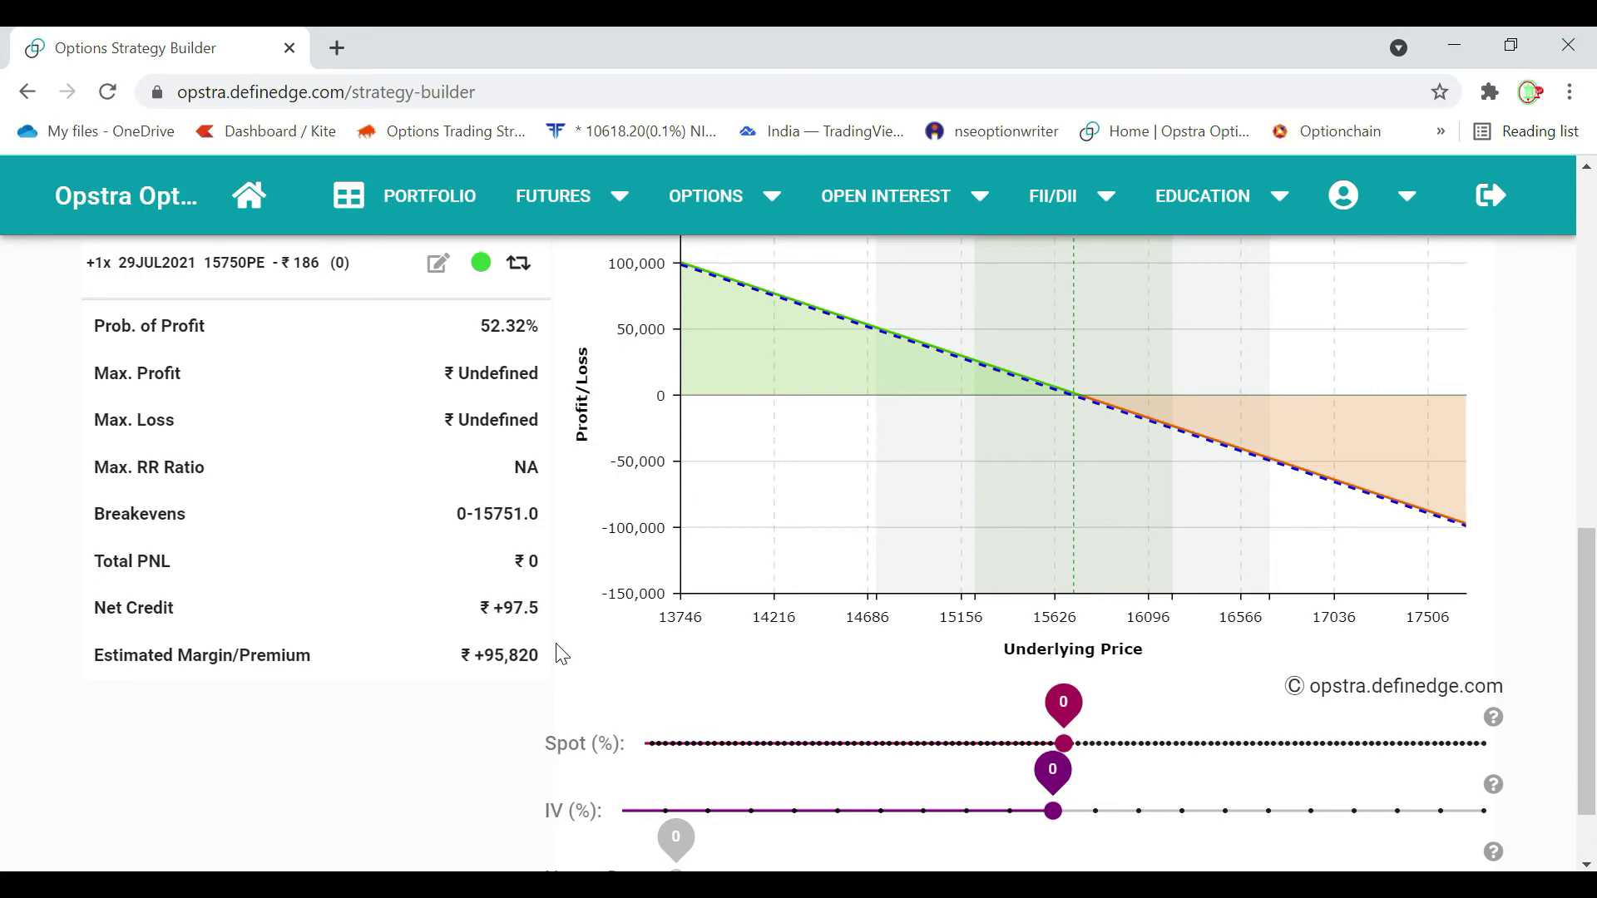
{"action": "scroll", "coordinate": [582, 582], "scroll_direction": "up", "scroll_amount": 3}
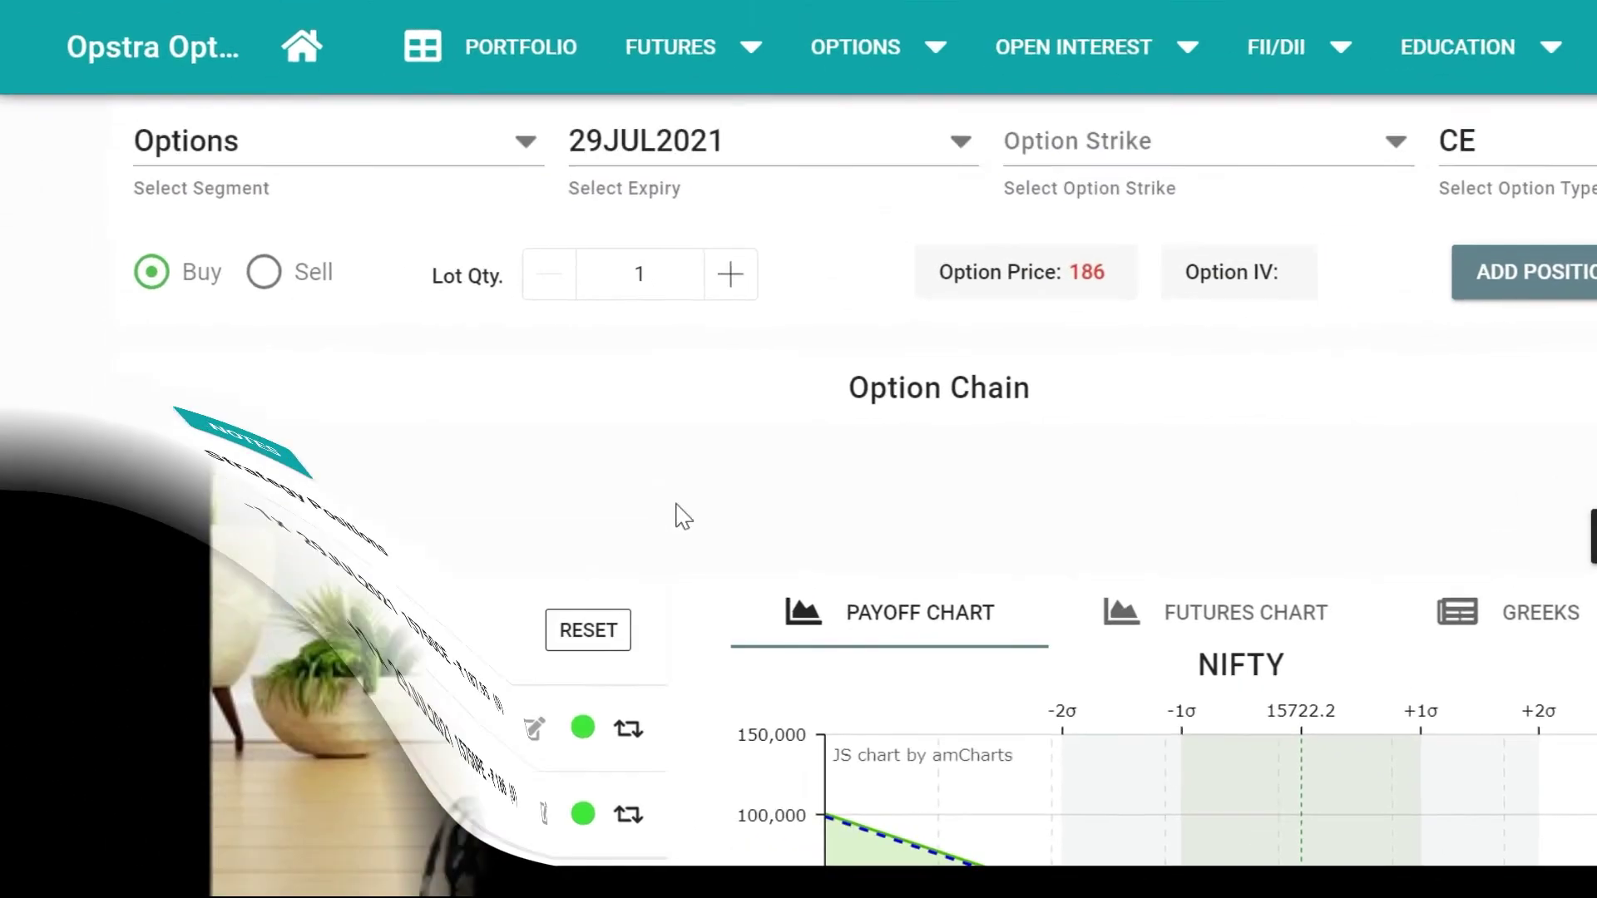